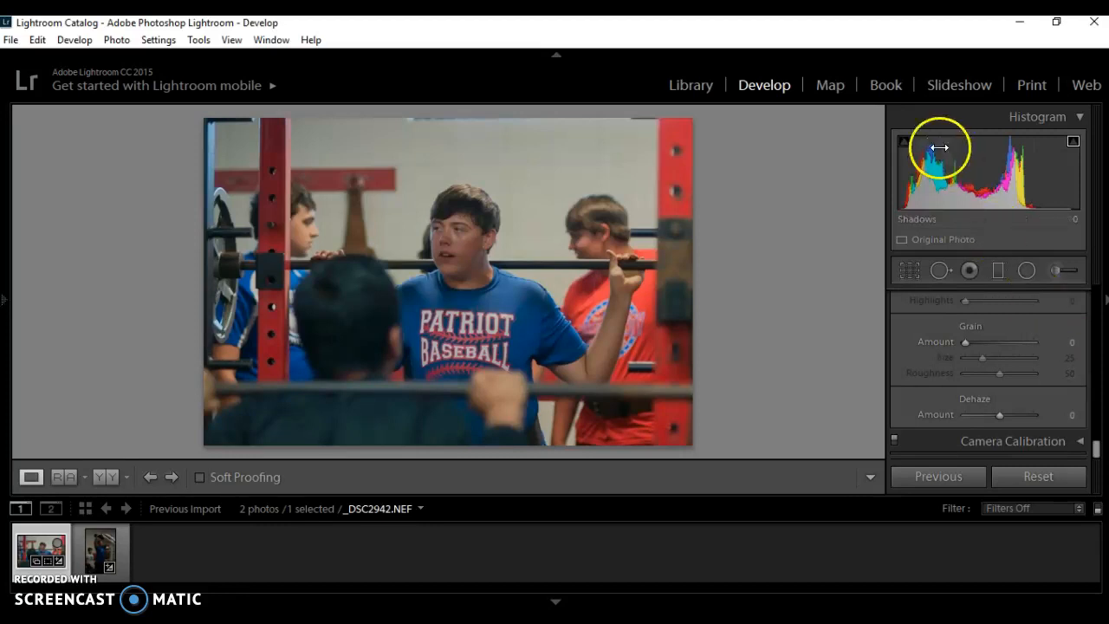
View the imported photos in the Library grid and return to the Develop module
{"action": "left_click", "coordinate": [674, 90]}
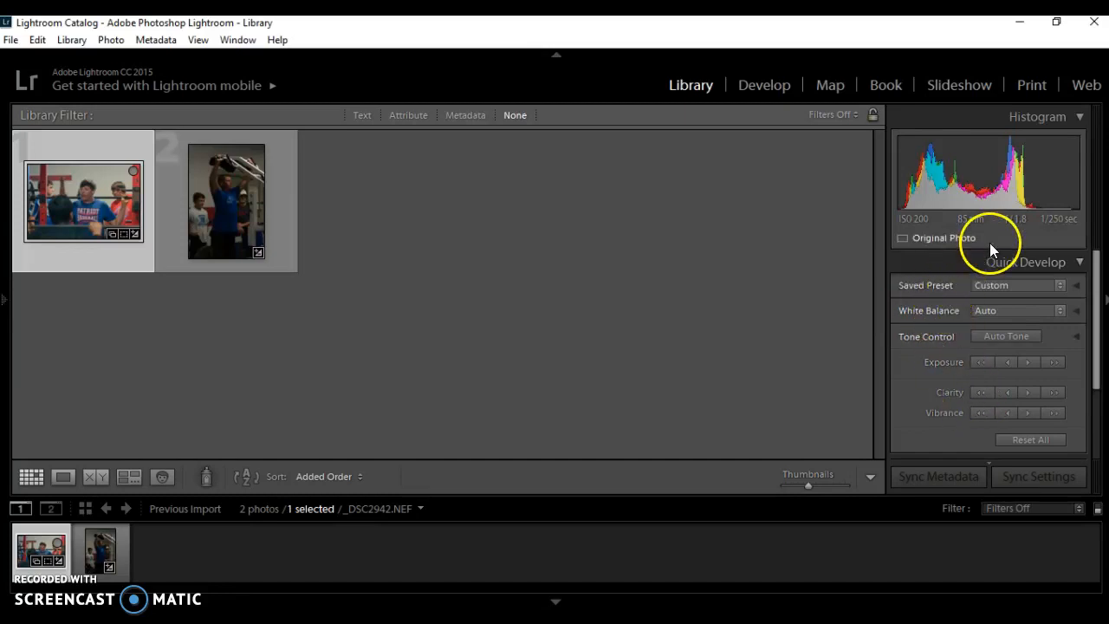
{"action": "left_click", "coordinate": [757, 83]}
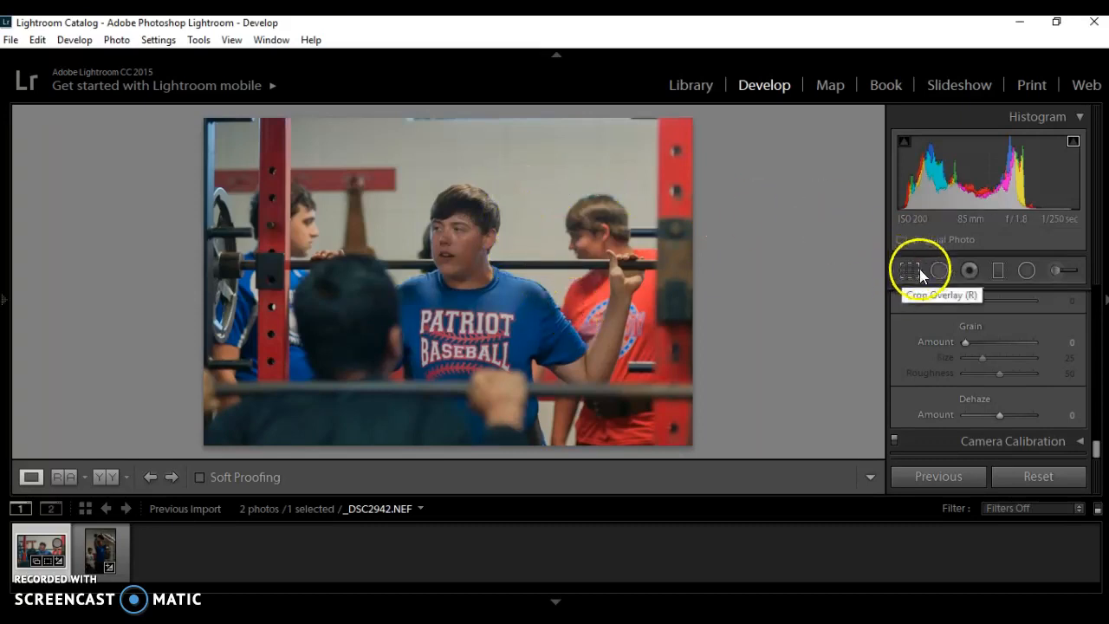
Brighten the weight-room photo through its histogram to +2.90 exposure, and fine-tune Exposure to +2.62
{"action": "left_click_drag", "start_coordinate": [911, 168], "coordinate": [958, 177]}
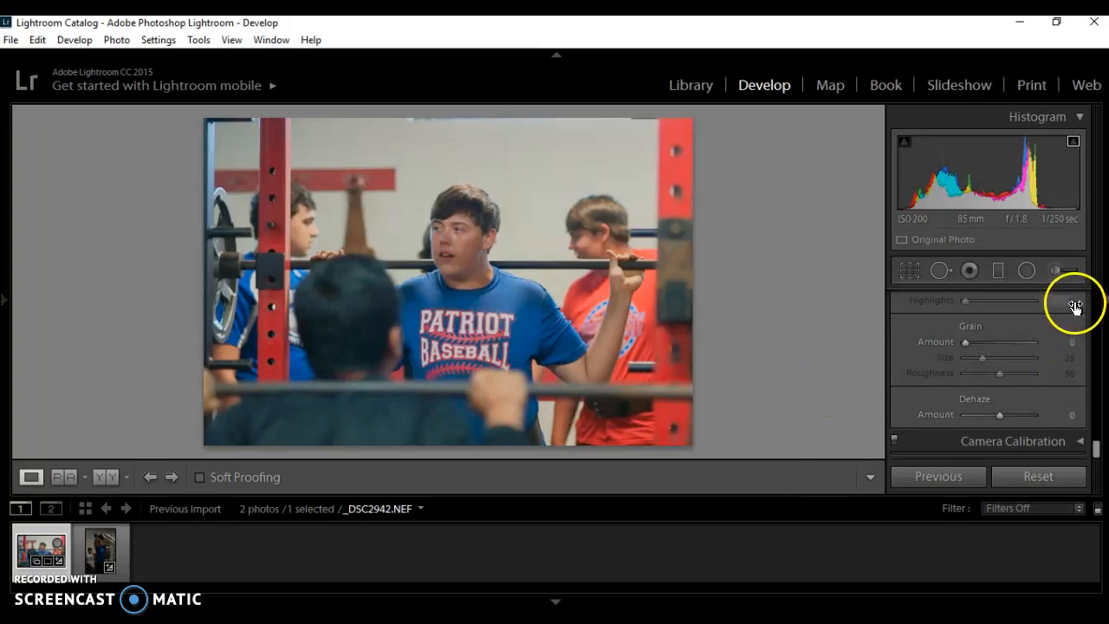
{"action": "left_click_drag", "start_coordinate": [1097, 453], "coordinate": [1099, 297]}
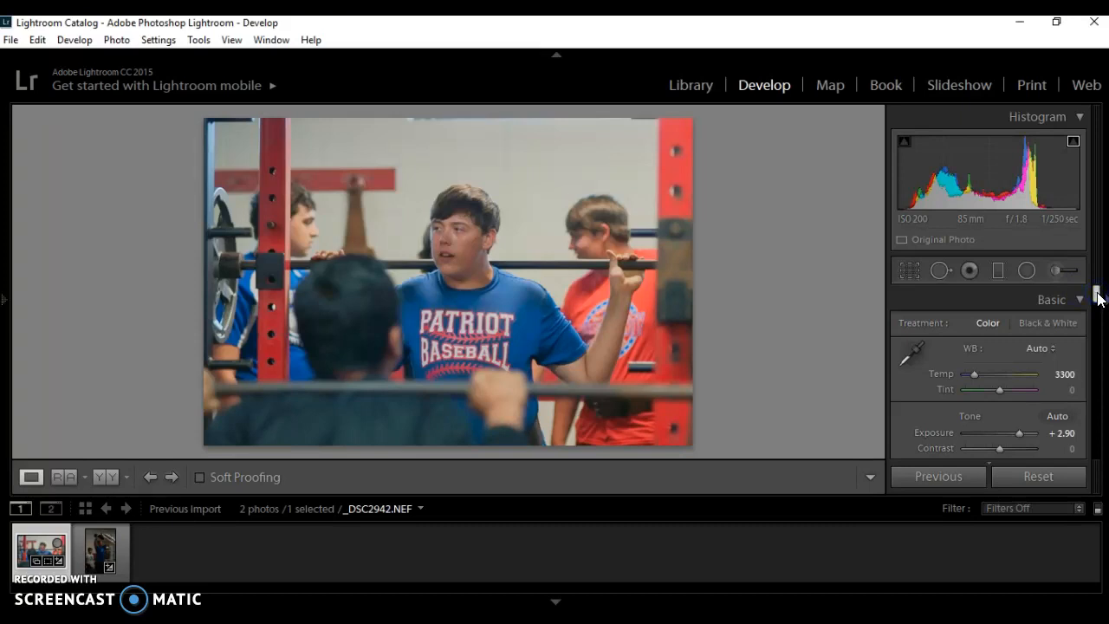
{"action": "scroll", "coordinate": [1098, 298], "scroll_direction": "down", "scroll_amount": 3}
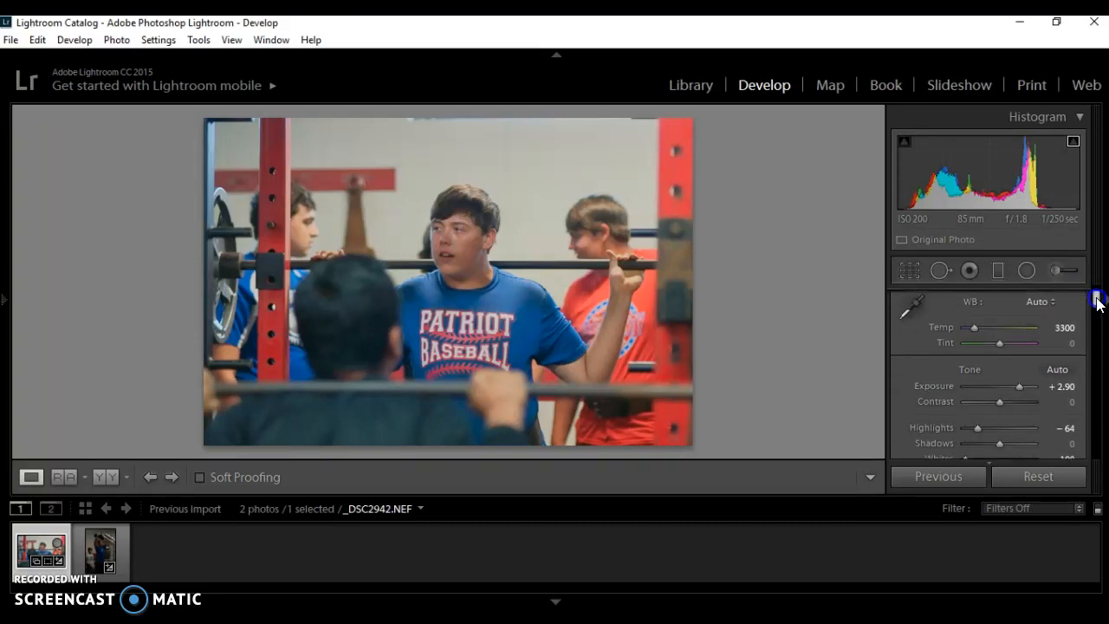
{"action": "left_click_drag", "start_coordinate": [1097, 299], "coordinate": [1098, 305]}
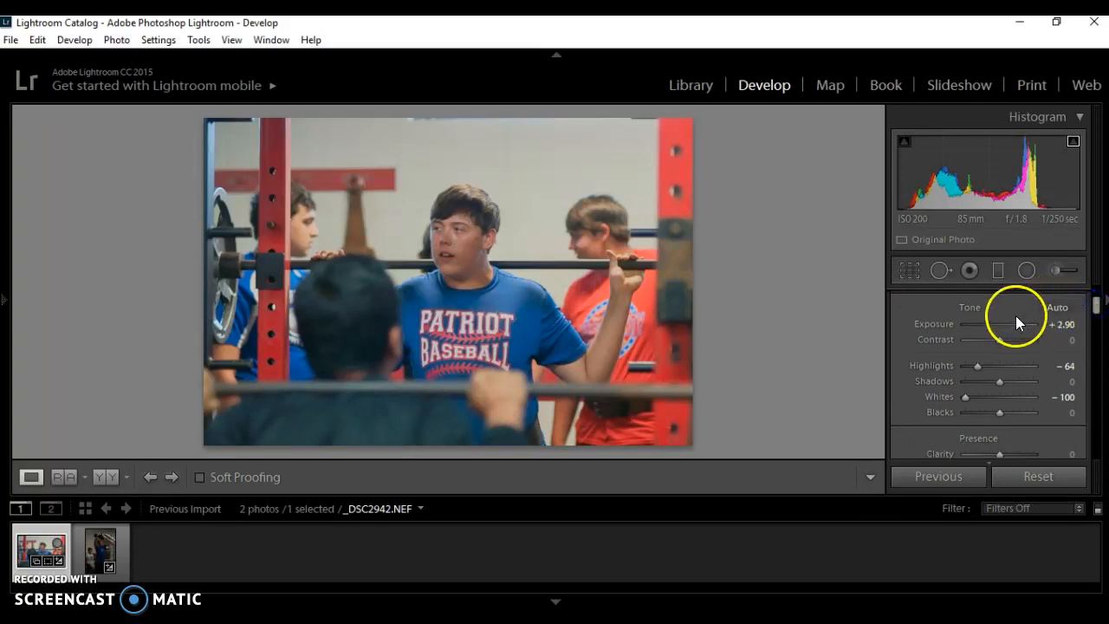
{"action": "left_click_drag", "start_coordinate": [1020, 329], "coordinate": [1020, 331]}
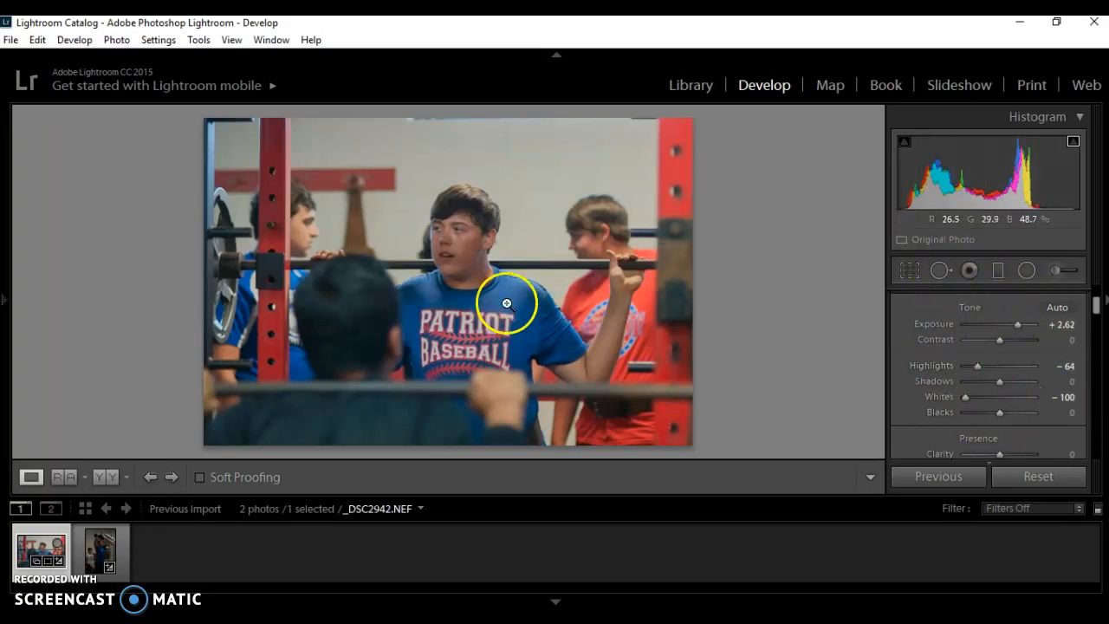
Try stronger vibrance on the photo, and settle on a Vibrance of +7
{"action": "left_click", "coordinate": [1097, 305]}
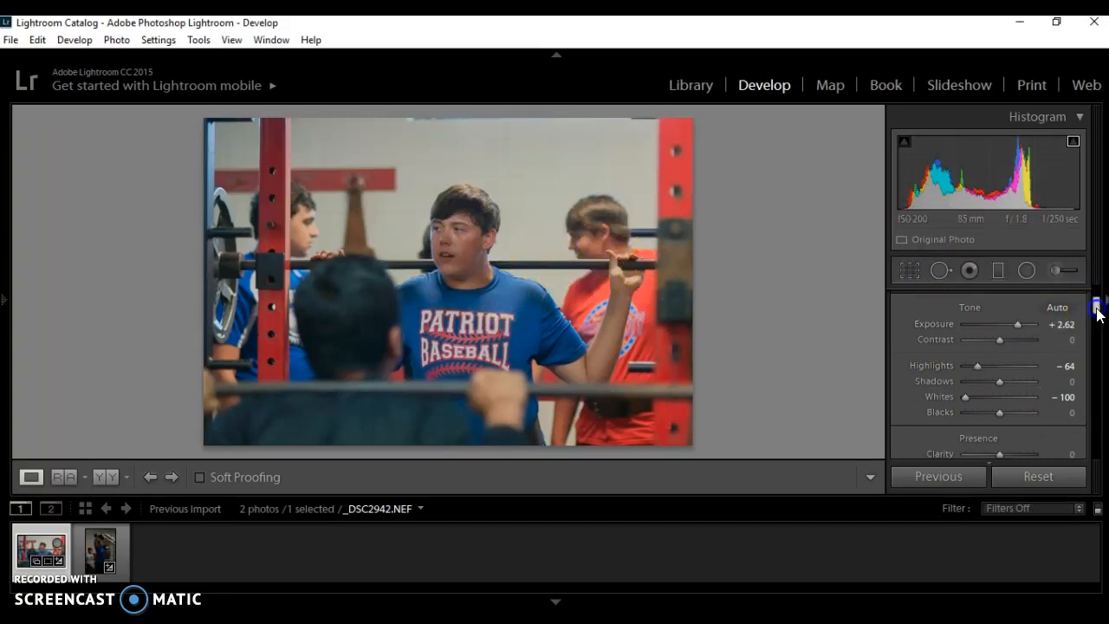
{"action": "left_click_drag", "start_coordinate": [1097, 309], "coordinate": [1097, 326]}
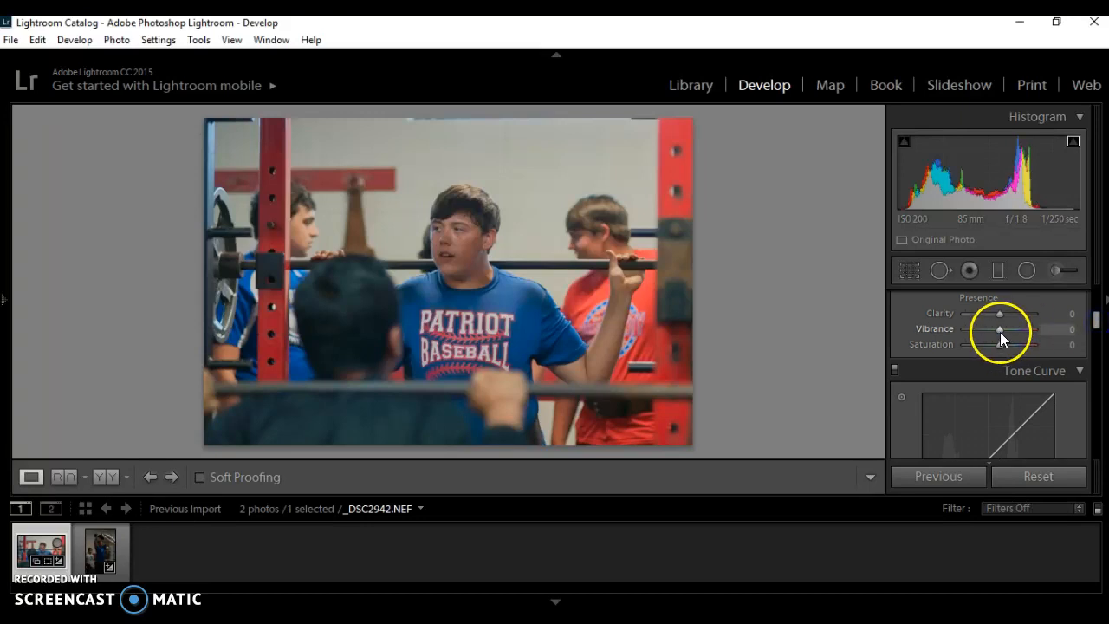
{"action": "mouse_move", "coordinate": [999, 331]}
{"action": "left_mouse_down"}
{"action": "mouse_move", "coordinate": [1043, 335]}
{"action": "mouse_move", "coordinate": [1005, 338]}
{"action": "mouse_move", "coordinate": [1010, 329]}
{"action": "left_mouse_up"}
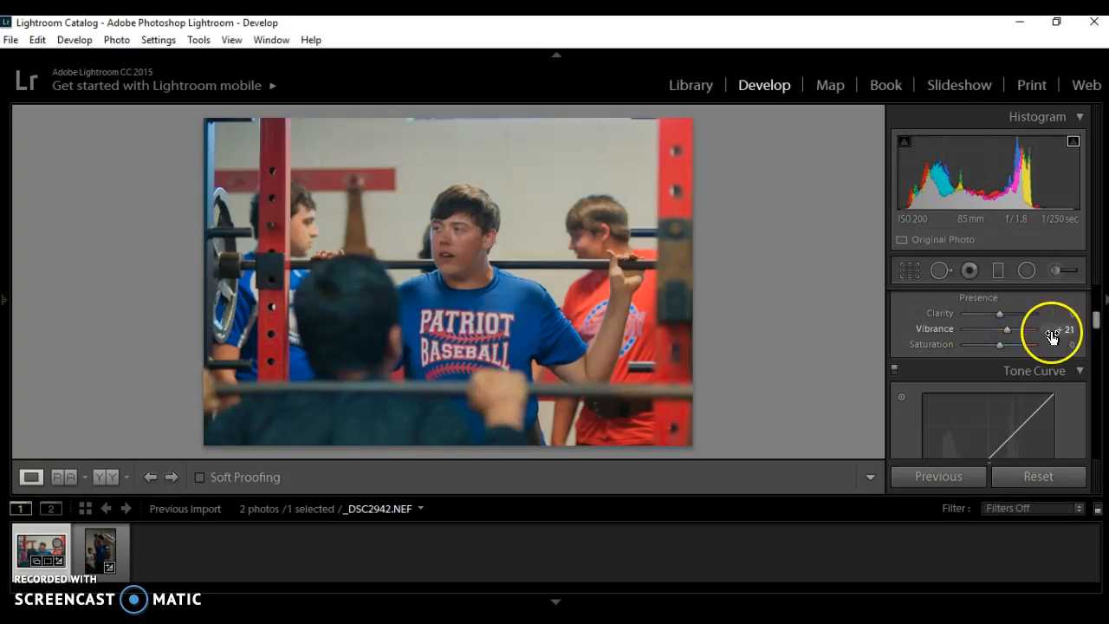
{"action": "left_click_drag", "start_coordinate": [1005, 331], "coordinate": [1002, 332]}
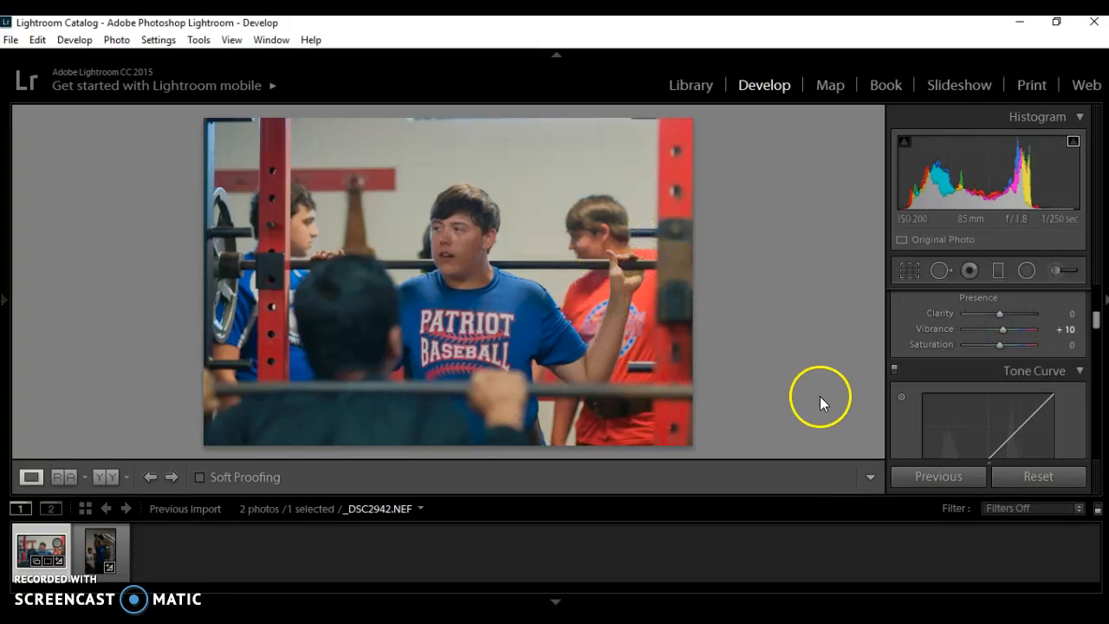
{"action": "mouse_move", "coordinate": [1002, 330]}
{"action": "left_mouse_down"}
{"action": "mouse_move", "coordinate": [998, 348]}
{"action": "mouse_move", "coordinate": [910, 355]}
{"action": "mouse_move", "coordinate": [1003, 346]}
{"action": "left_mouse_up"}
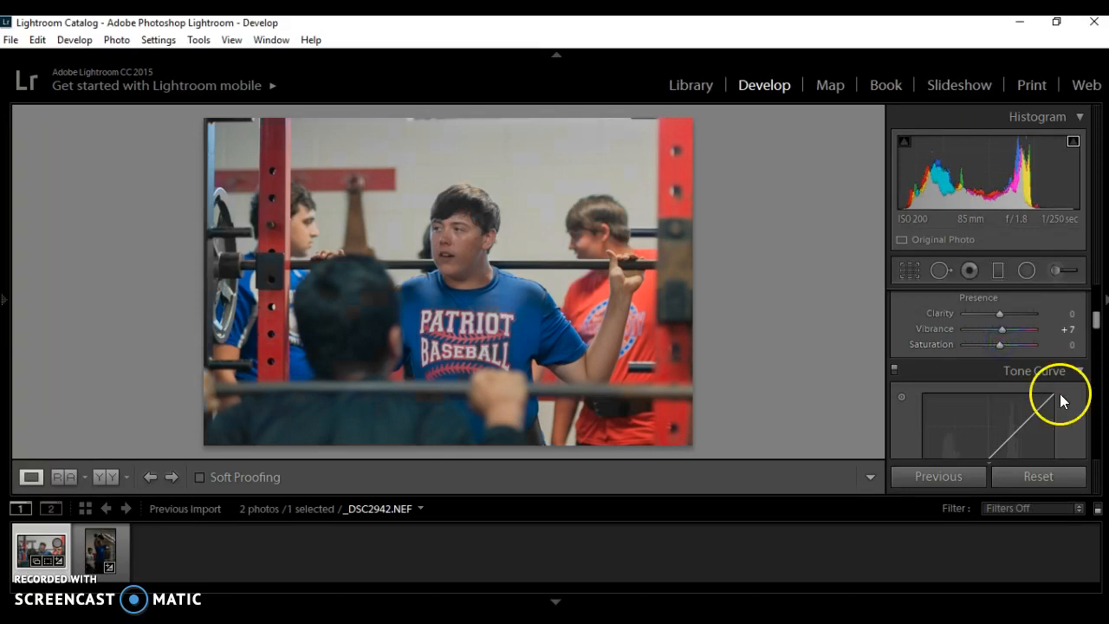
Set the red Saturation to -9 in the color adjustments, and try a red Luminance change and reset it
{"action": "left_click_drag", "start_coordinate": [1097, 317], "coordinate": [1096, 323]}
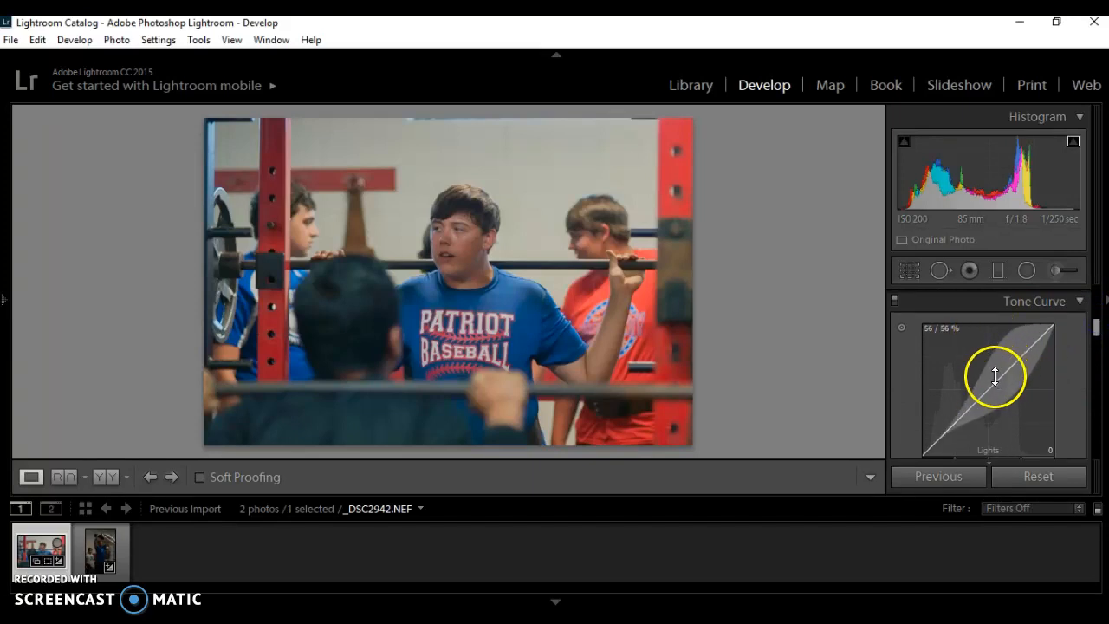
{"action": "left_click_drag", "start_coordinate": [1097, 333], "coordinate": [1105, 367]}
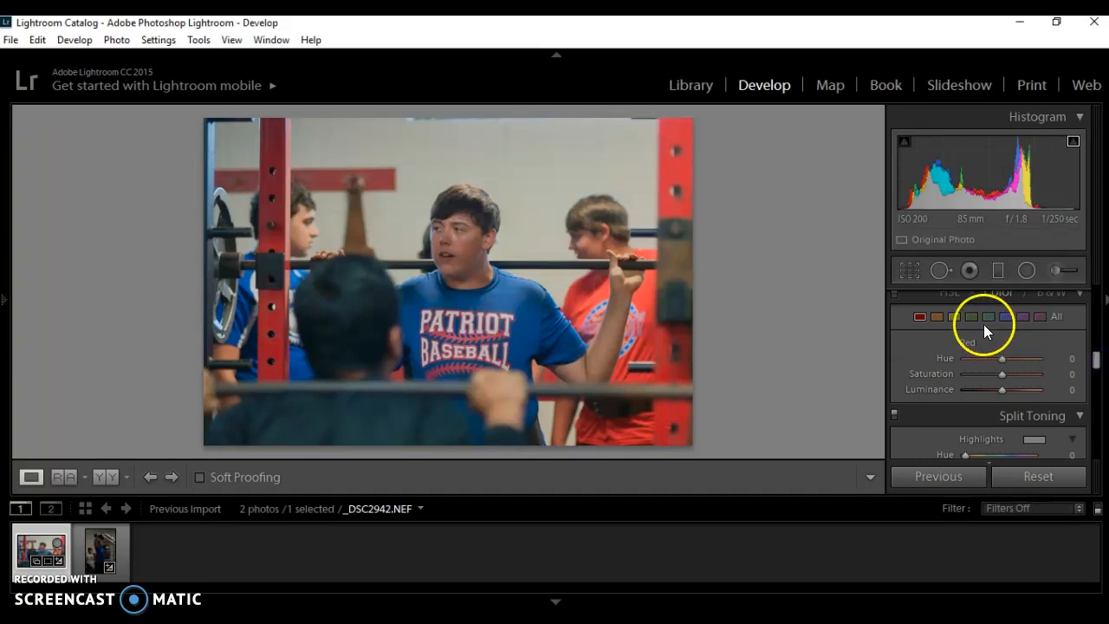
{"action": "left_click", "coordinate": [938, 317]}
{"action": "left_click", "coordinate": [954, 317]}
{"action": "left_click", "coordinate": [916, 318]}
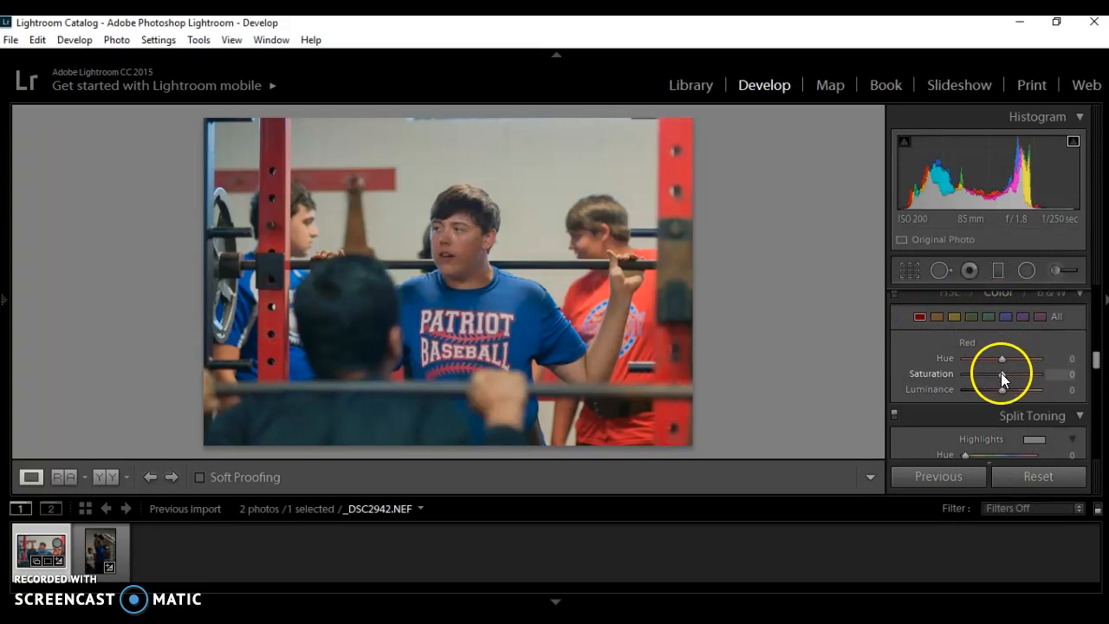
{"action": "left_click_drag", "start_coordinate": [1001, 374], "coordinate": [995, 374]}
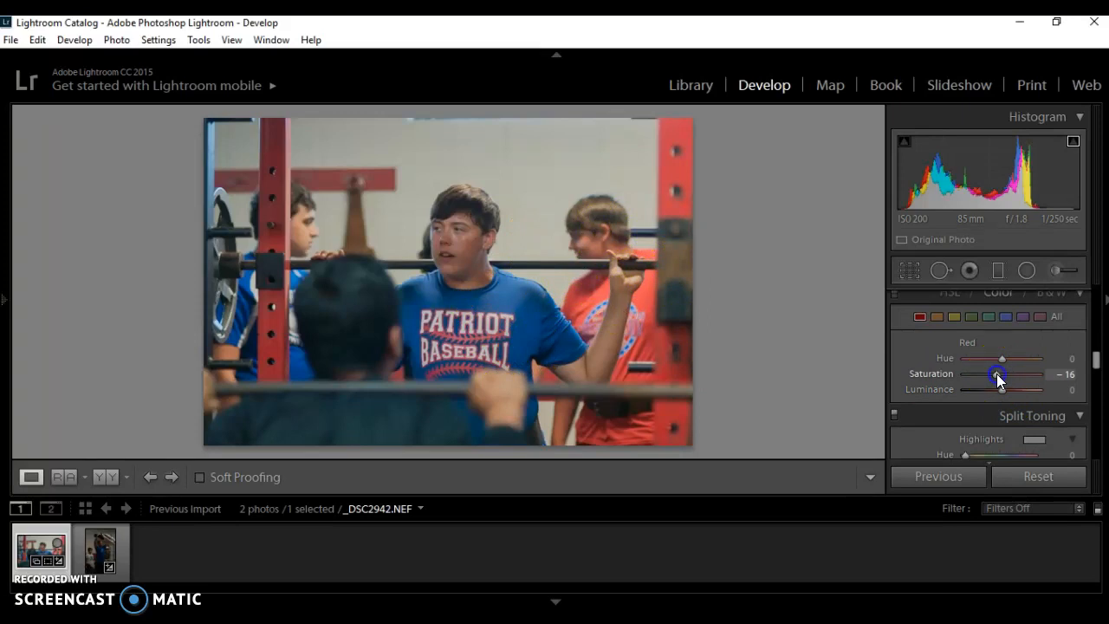
{"action": "left_click_drag", "start_coordinate": [996, 373], "coordinate": [999, 373]}
{"action": "mouse_move", "coordinate": [999, 374]}
{"action": "left_mouse_down"}
{"action": "mouse_move", "coordinate": [1009, 366]}
{"action": "mouse_move", "coordinate": [1008, 386]}
{"action": "left_mouse_up"}
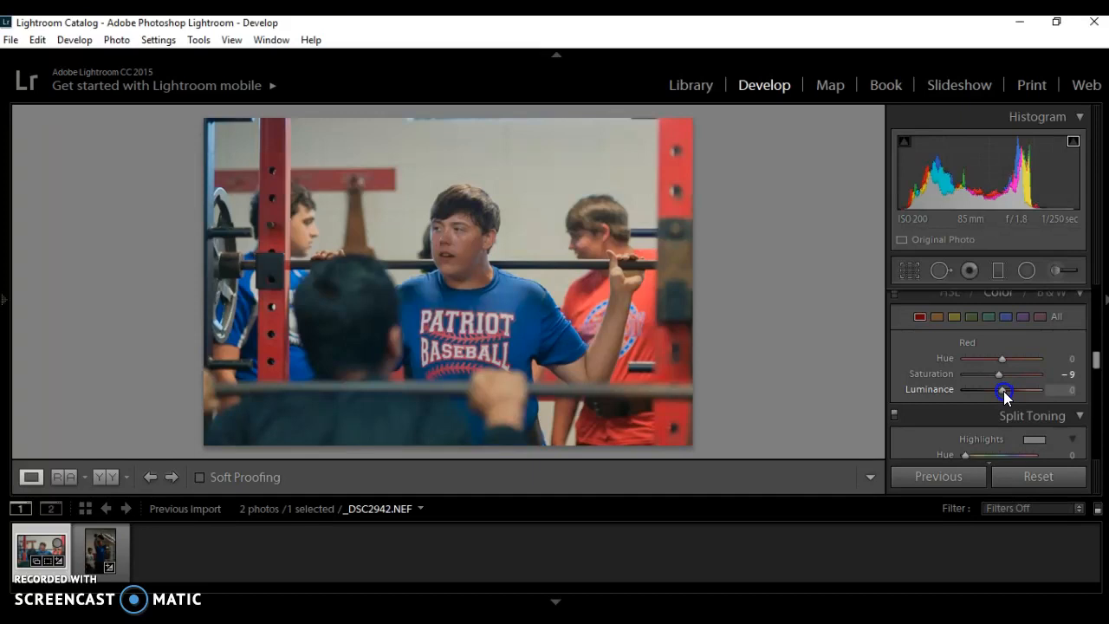
{"action": "left_click_drag", "start_coordinate": [1003, 396], "coordinate": [1006, 396]}
{"action": "double_click", "coordinate": [1005, 390]}
Try a Sharpening Amount of 111 on the photo and undo it
{"action": "left_click", "coordinate": [1096, 364]}
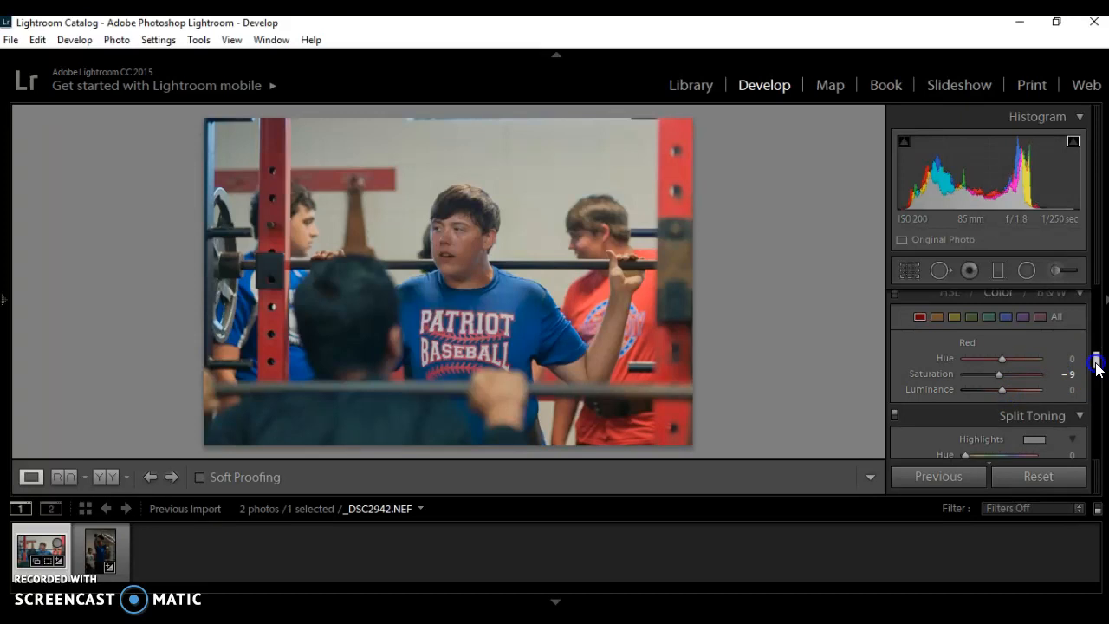
{"action": "left_click_drag", "start_coordinate": [1096, 364], "coordinate": [1096, 379]}
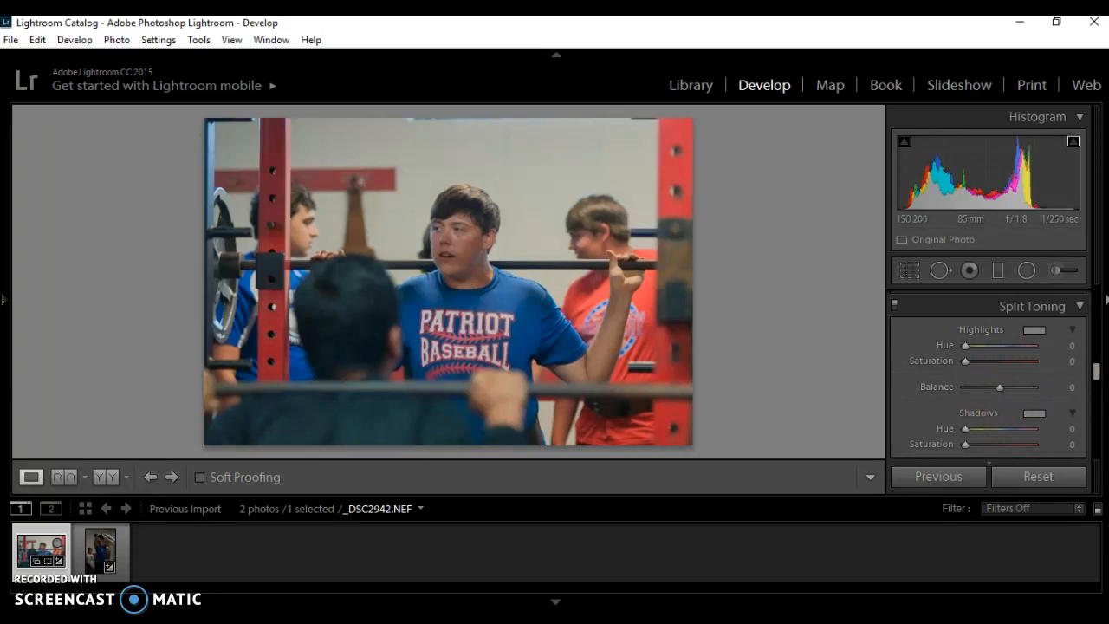
{"action": "left_click_drag", "start_coordinate": [1097, 371], "coordinate": [1097, 390]}
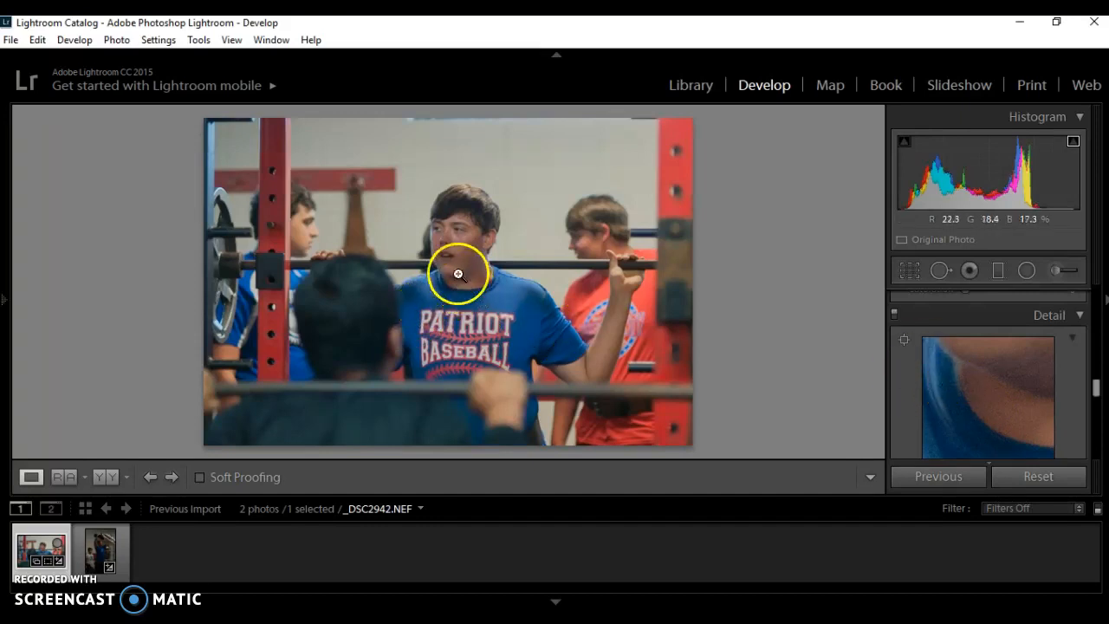
{"action": "left_click_drag", "start_coordinate": [983, 404], "coordinate": [1097, 391]}
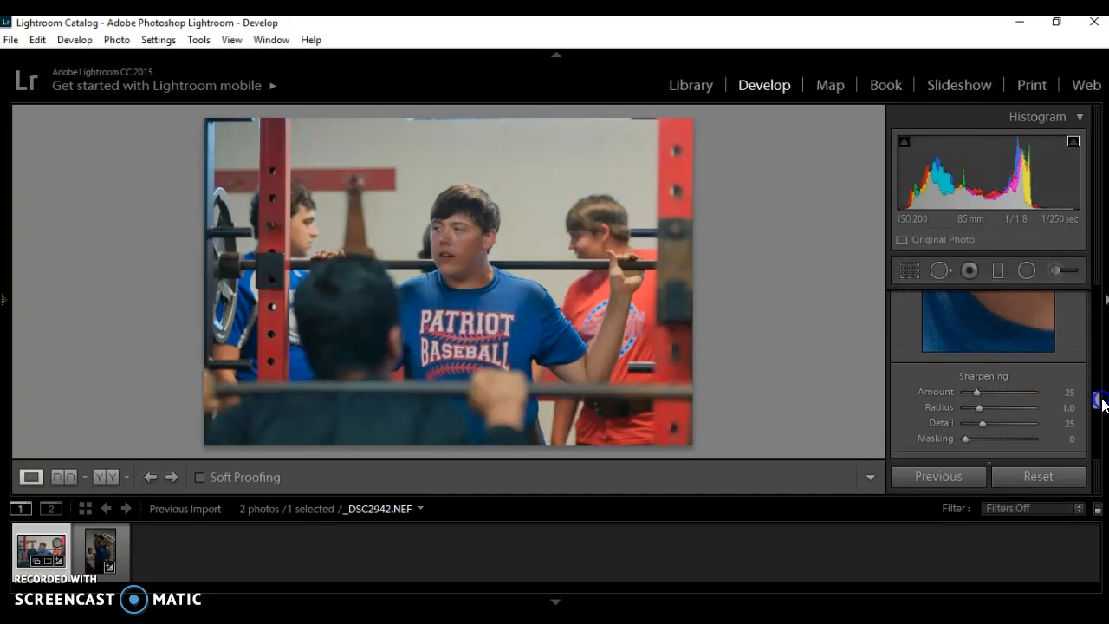
{"action": "left_click_drag", "start_coordinate": [977, 392], "coordinate": [1017, 392]}
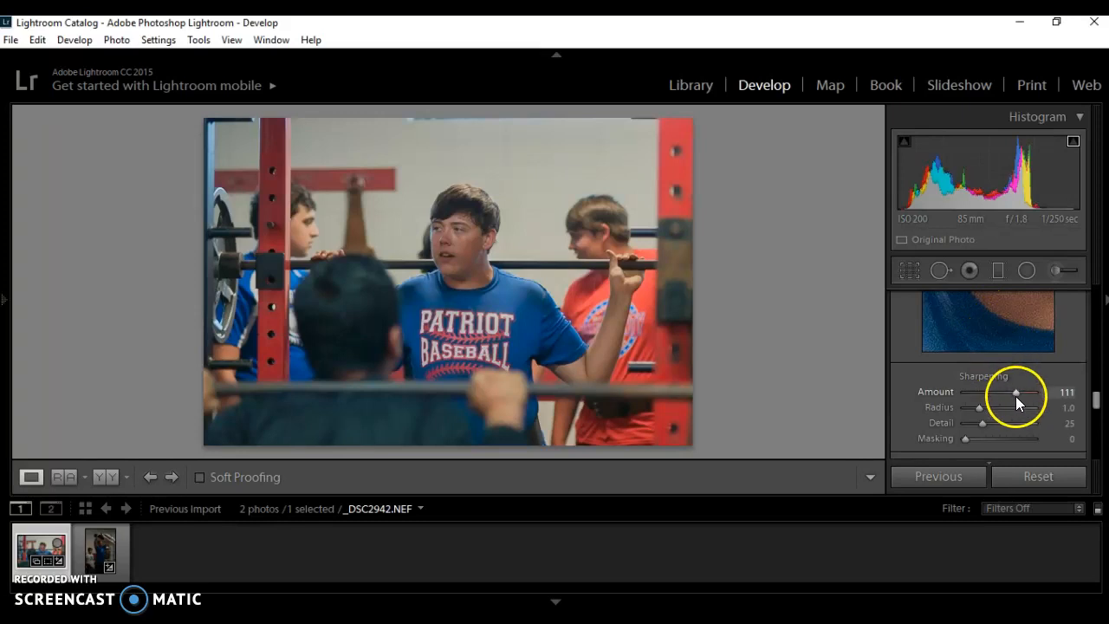
{"action": "key", "text": "ctrl+z"}
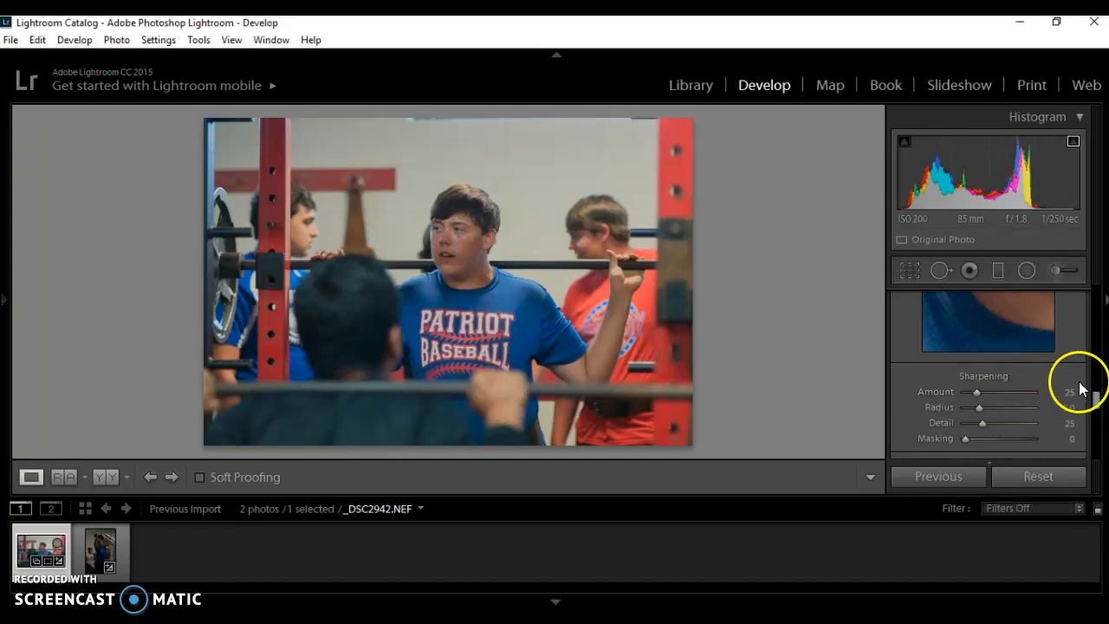
Look over the Noise Reduction and Transform settings, and set the Dehaze Amount to +7
{"action": "left_click_drag", "start_coordinate": [1097, 400], "coordinate": [1101, 418]}
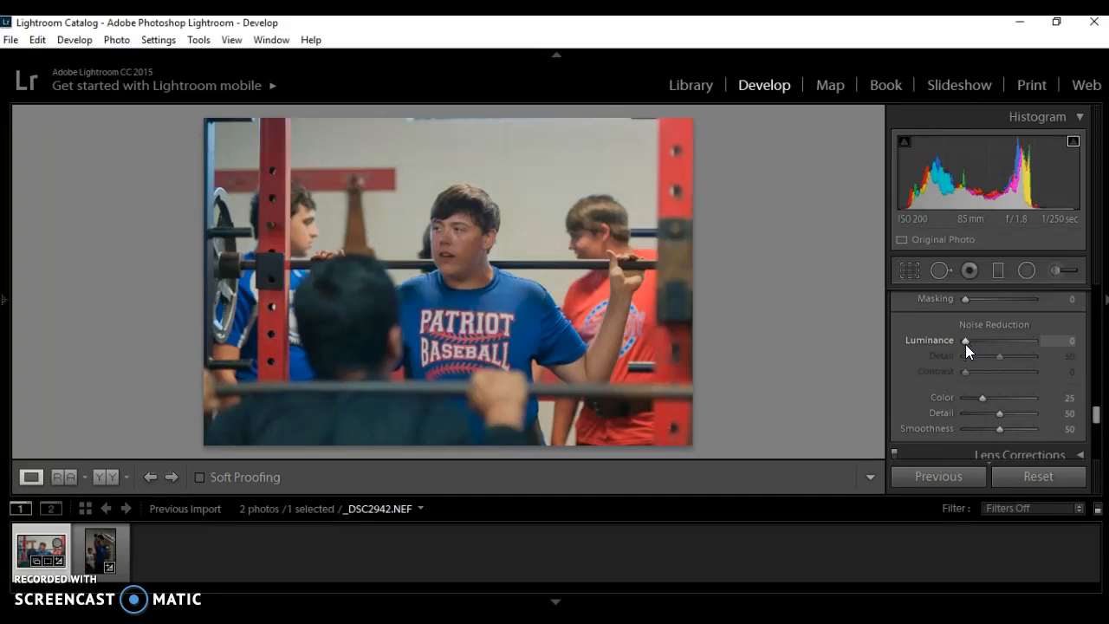
{"action": "left_click", "coordinate": [1006, 353]}
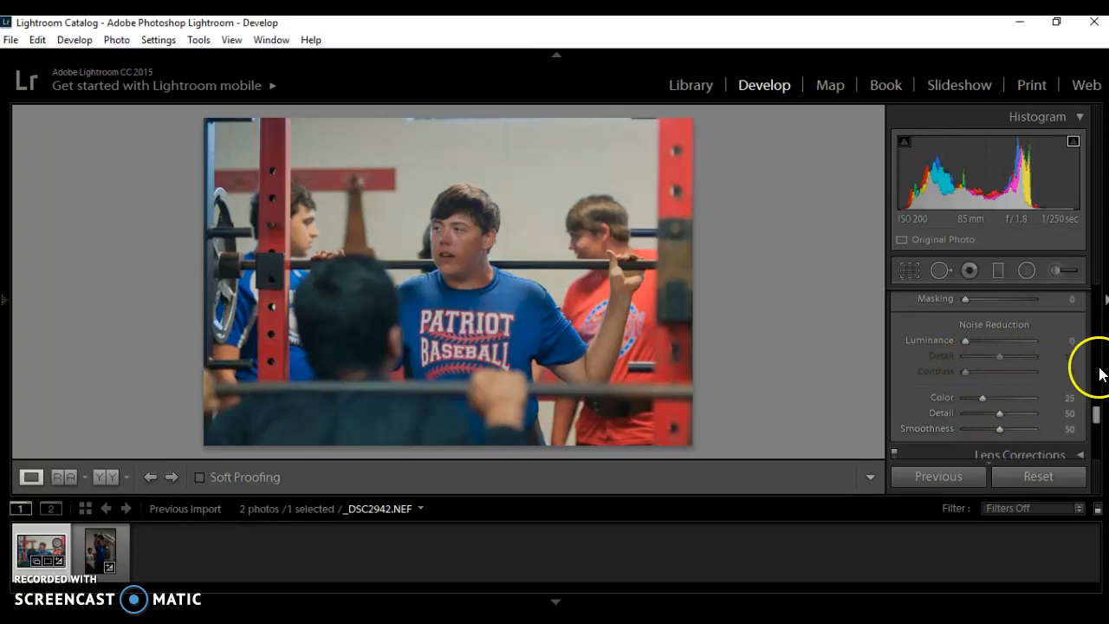
{"action": "scroll", "coordinate": [1099, 422], "scroll_direction": "down", "scroll_amount": 3}
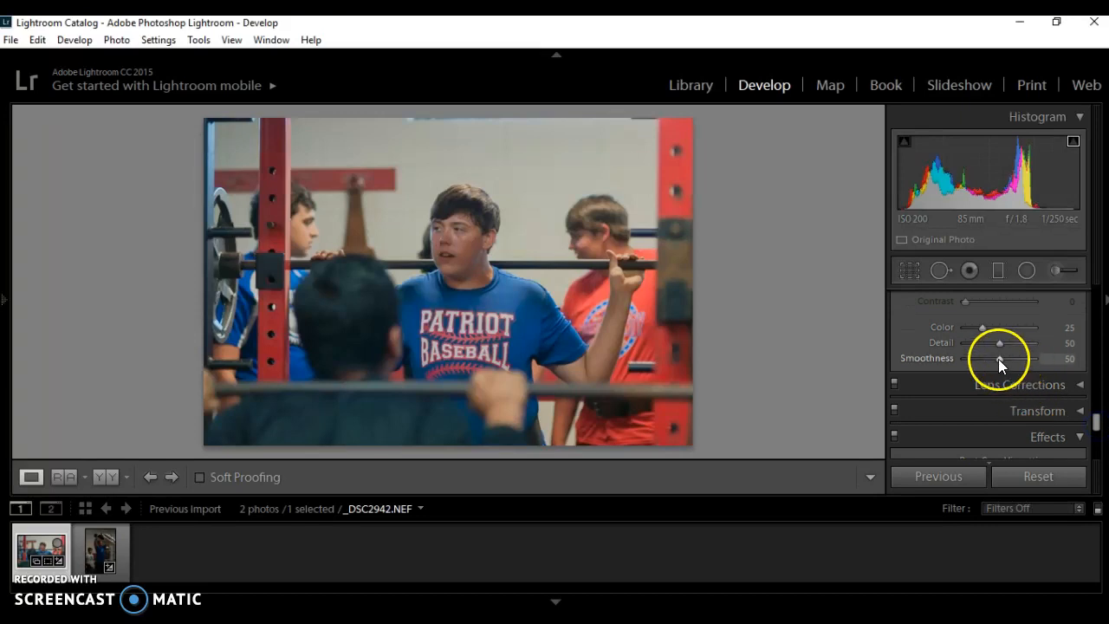
{"action": "left_click", "coordinate": [1081, 411]}
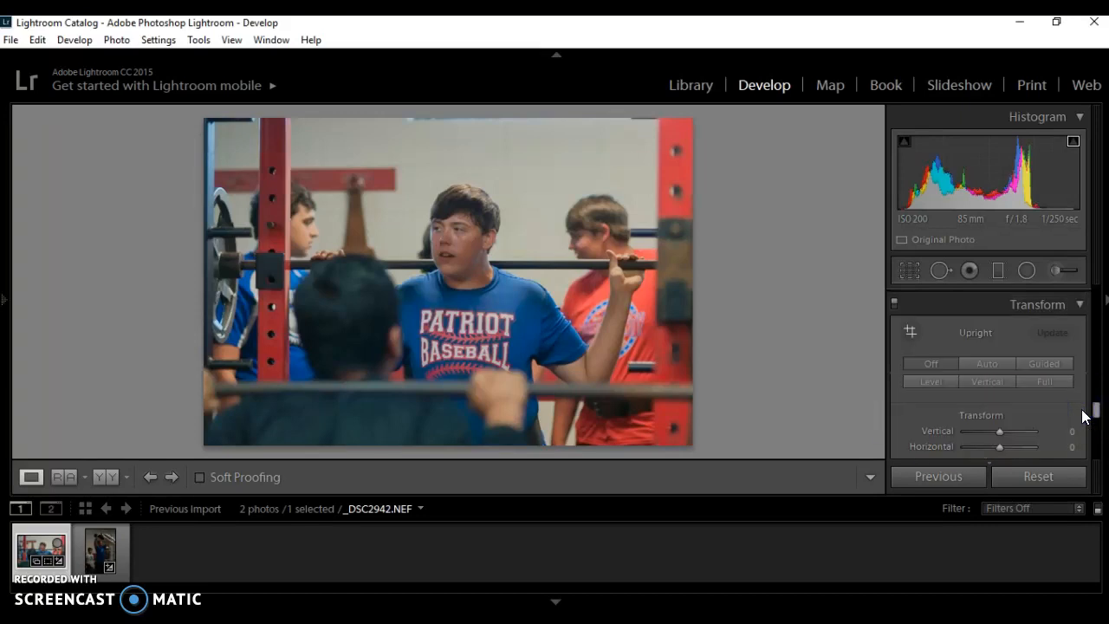
{"action": "left_click", "coordinate": [1080, 304]}
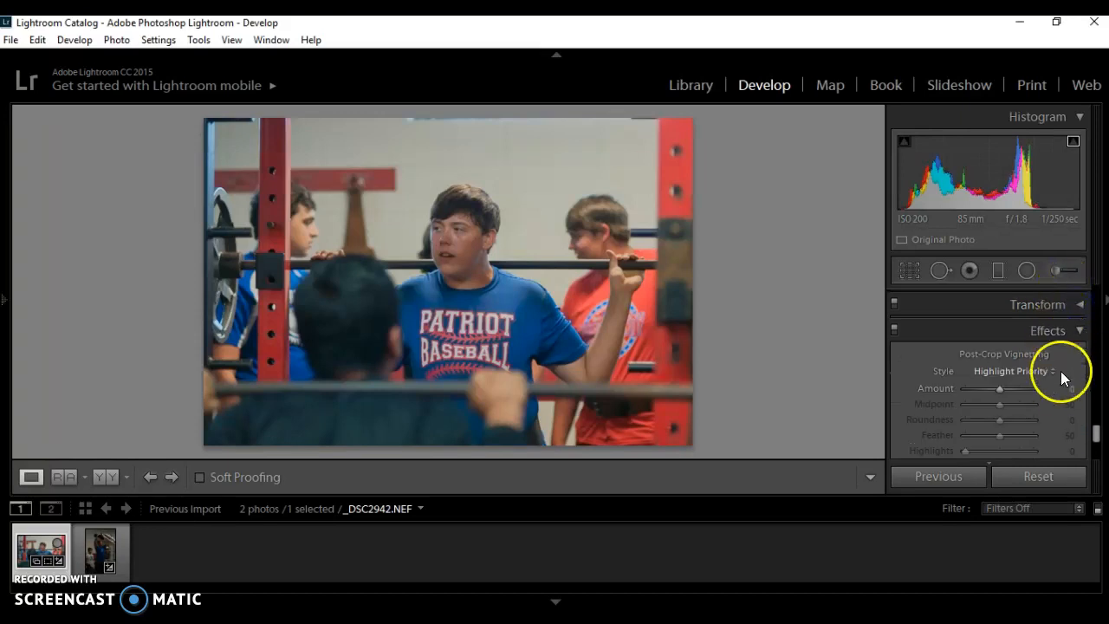
{"action": "left_click_drag", "start_coordinate": [1103, 440], "coordinate": [1101, 466]}
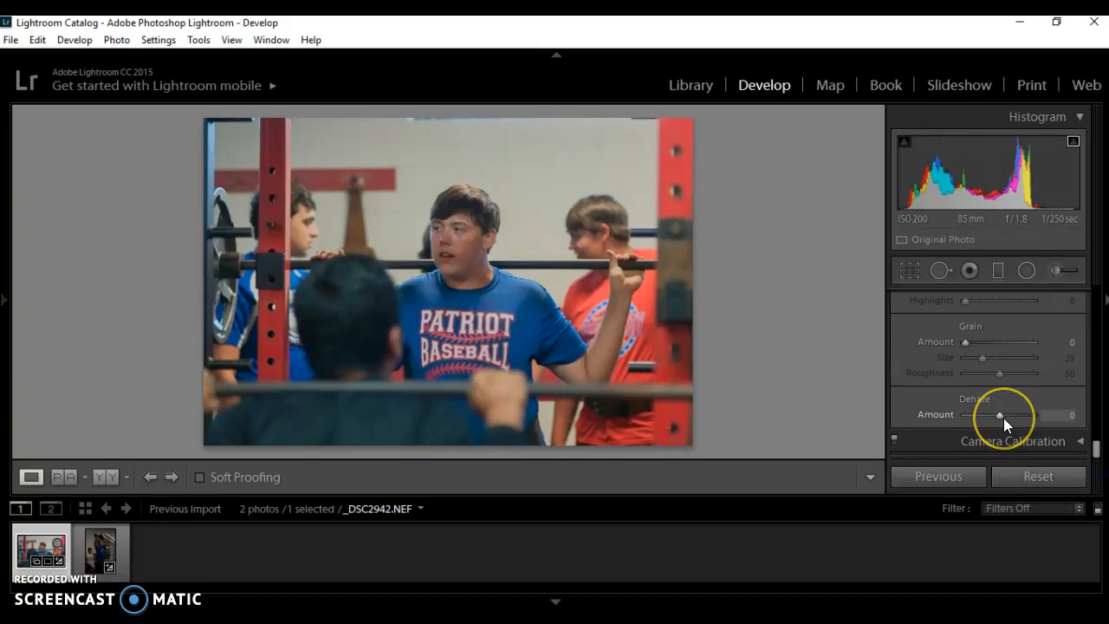
{"action": "mouse_move", "coordinate": [1000, 417]}
{"action": "left_mouse_down"}
{"action": "mouse_move", "coordinate": [1018, 416]}
{"action": "mouse_move", "coordinate": [1000, 416]}
{"action": "left_mouse_up"}
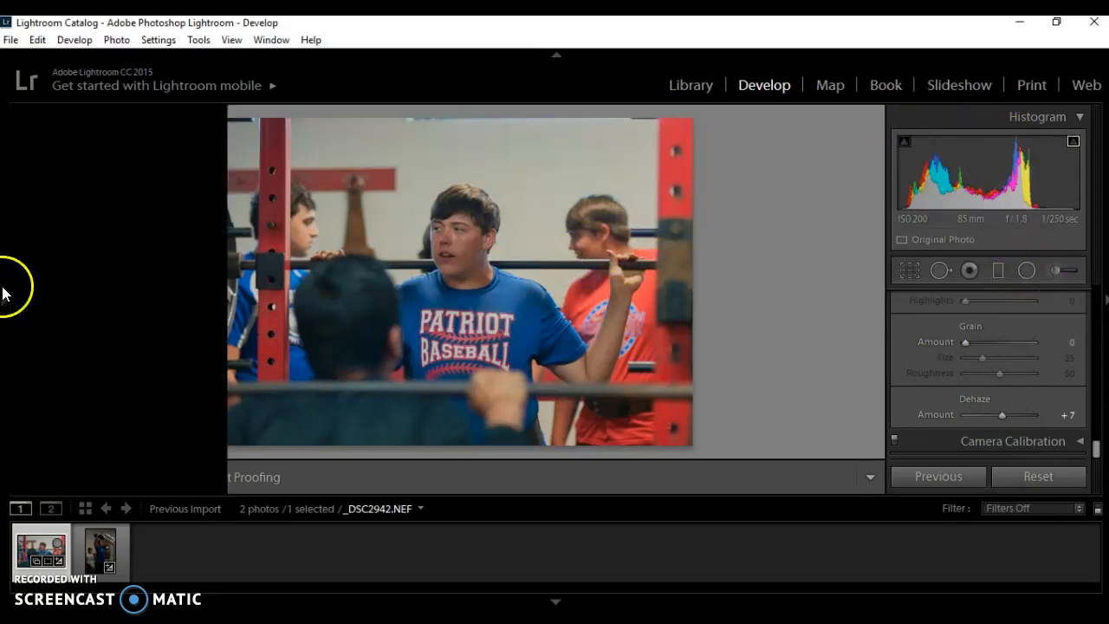
Try the B&W Contrast High, B&W Contrast Low, B&W Look 1 and B&W Look 2 presets, ending on B&W Look 3
{"action": "left_click", "coordinate": [4, 299]}
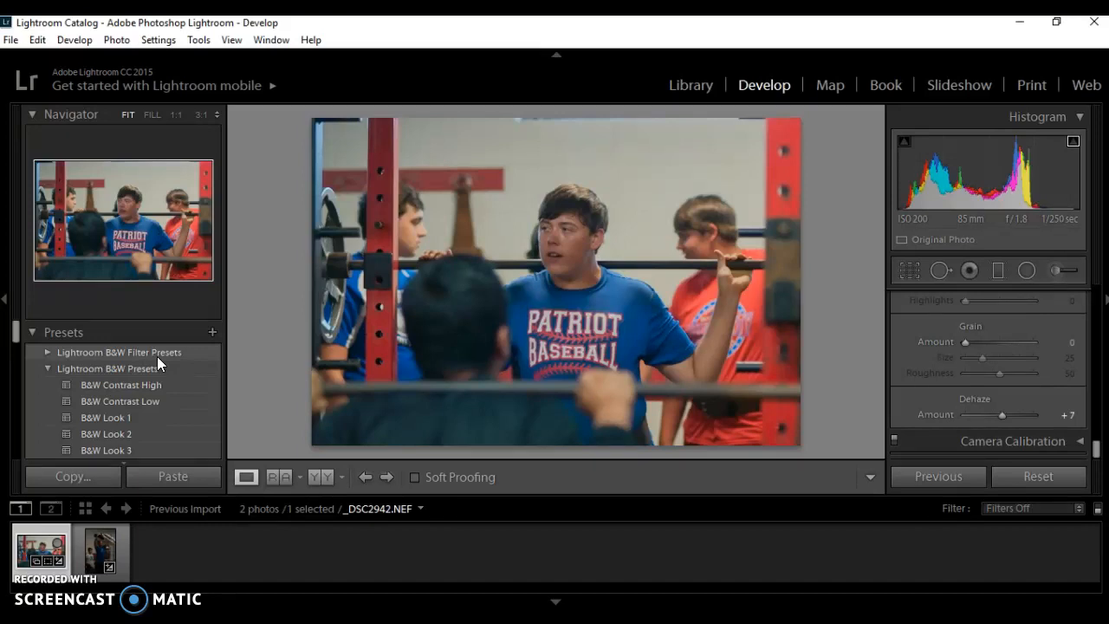
{"action": "left_click", "coordinate": [118, 383]}
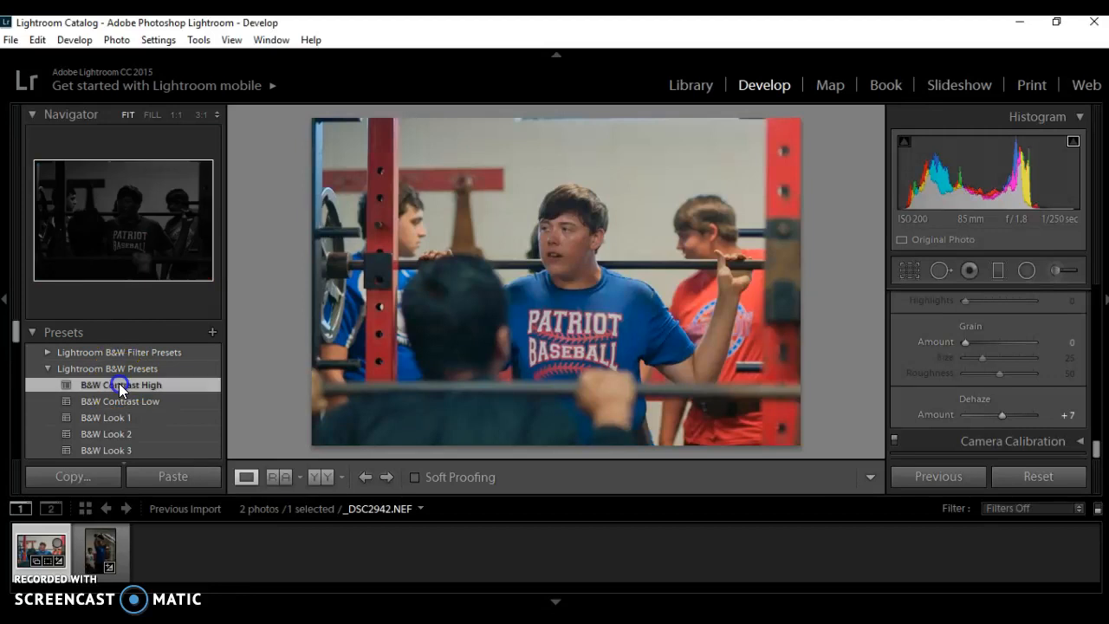
{"action": "left_click", "coordinate": [78, 402]}
{"action": "left_click", "coordinate": [84, 420]}
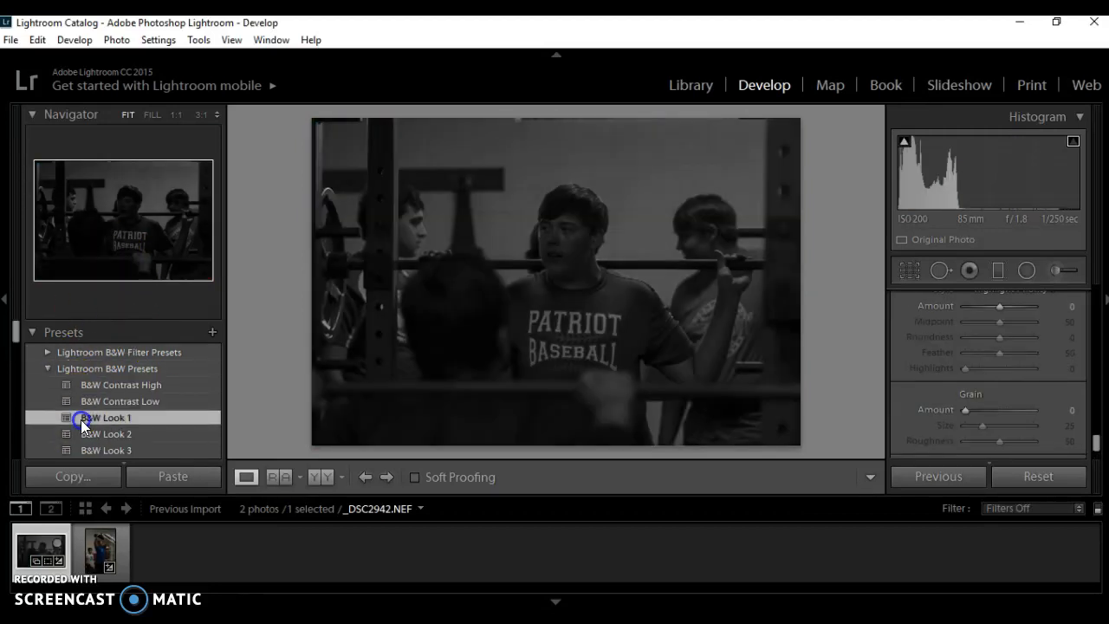
{"action": "left_click", "coordinate": [84, 434]}
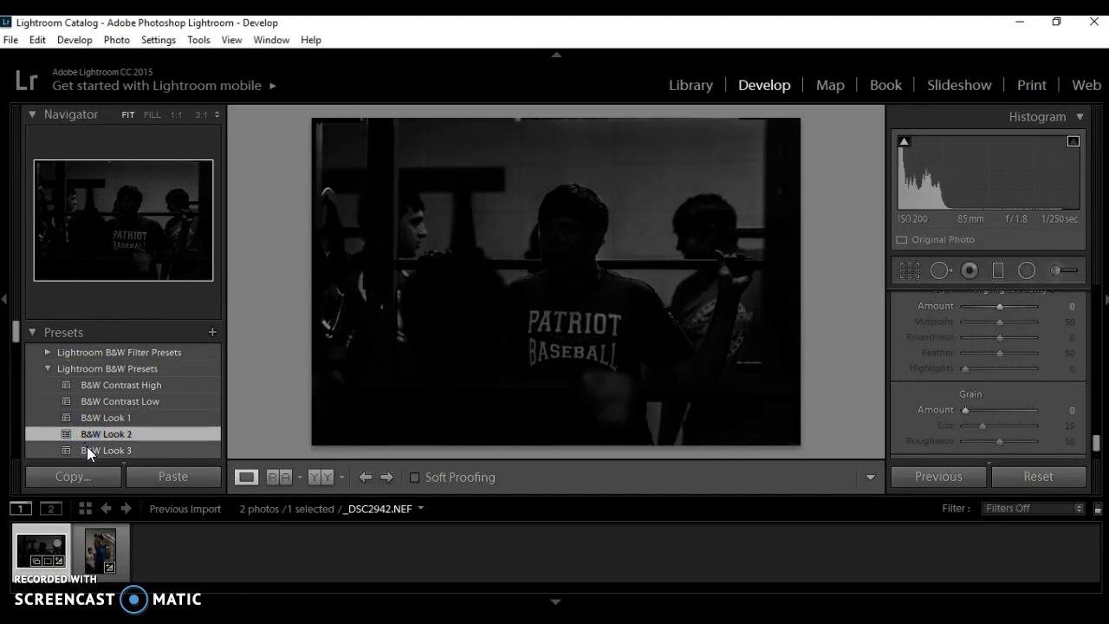
{"action": "left_click", "coordinate": [87, 448]}
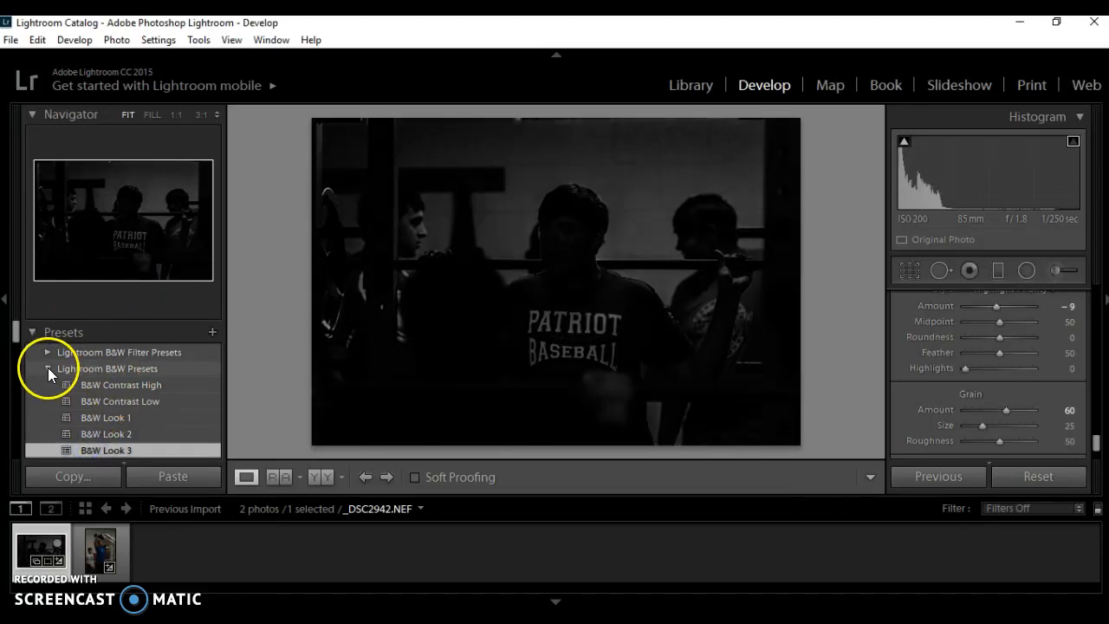
Try the Aged Photo, Bleach Bypass, Cold Tone, Cross Process 1 and Cross Process 2 color presets on the photo
{"action": "scroll", "coordinate": [121, 386], "scroll_direction": "down", "scroll_amount": 3}
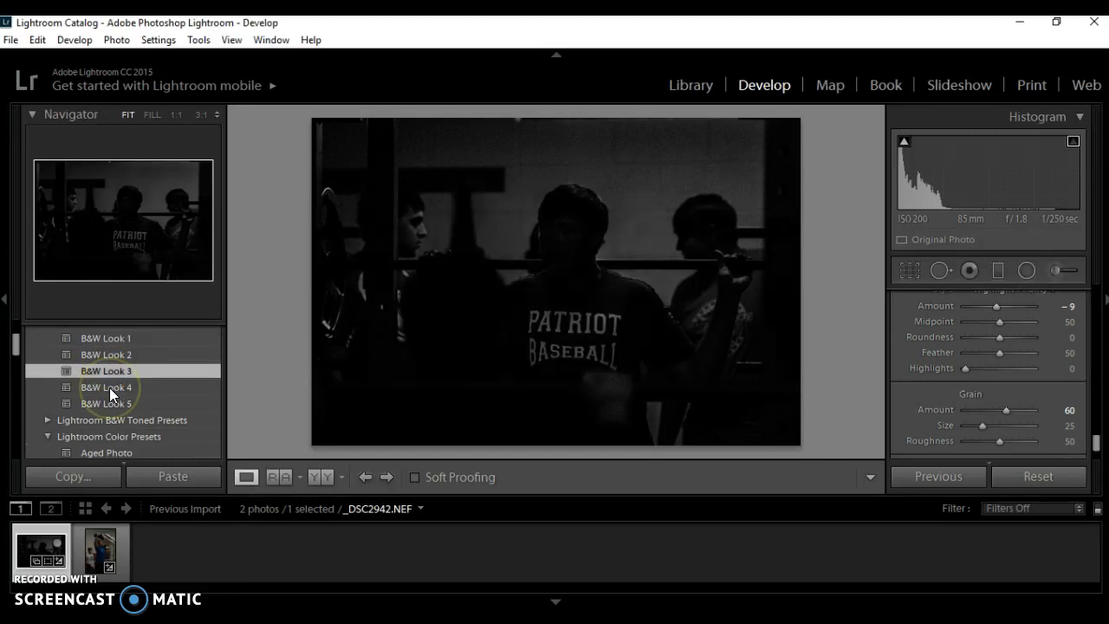
{"action": "scroll", "coordinate": [109, 387], "scroll_direction": "down", "scroll_amount": 2}
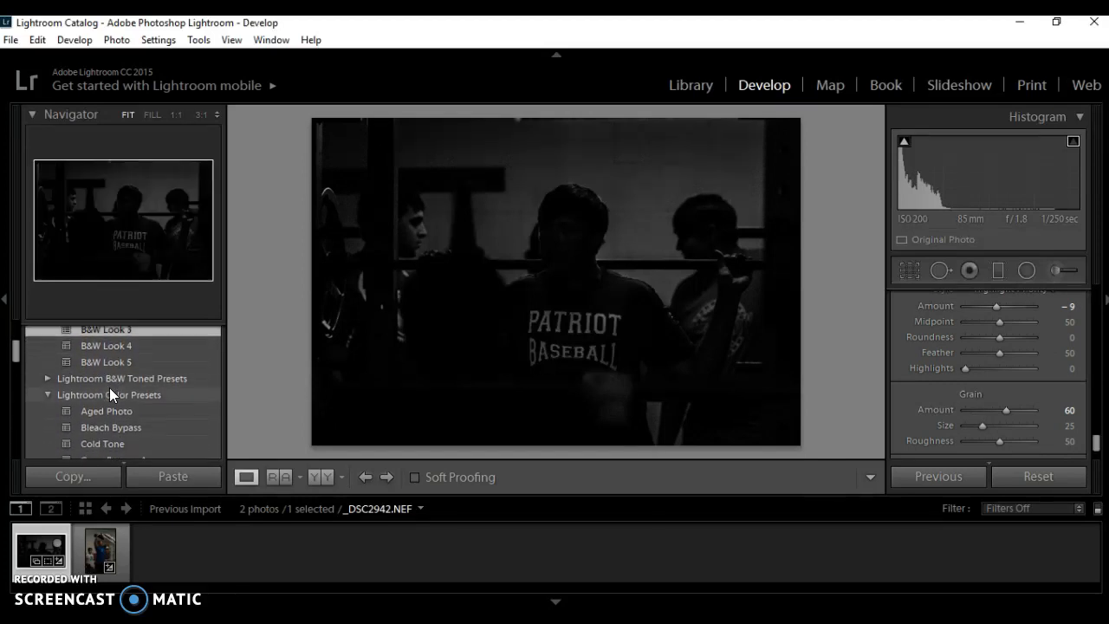
{"action": "scroll", "coordinate": [109, 388], "scroll_direction": "down", "scroll_amount": 3}
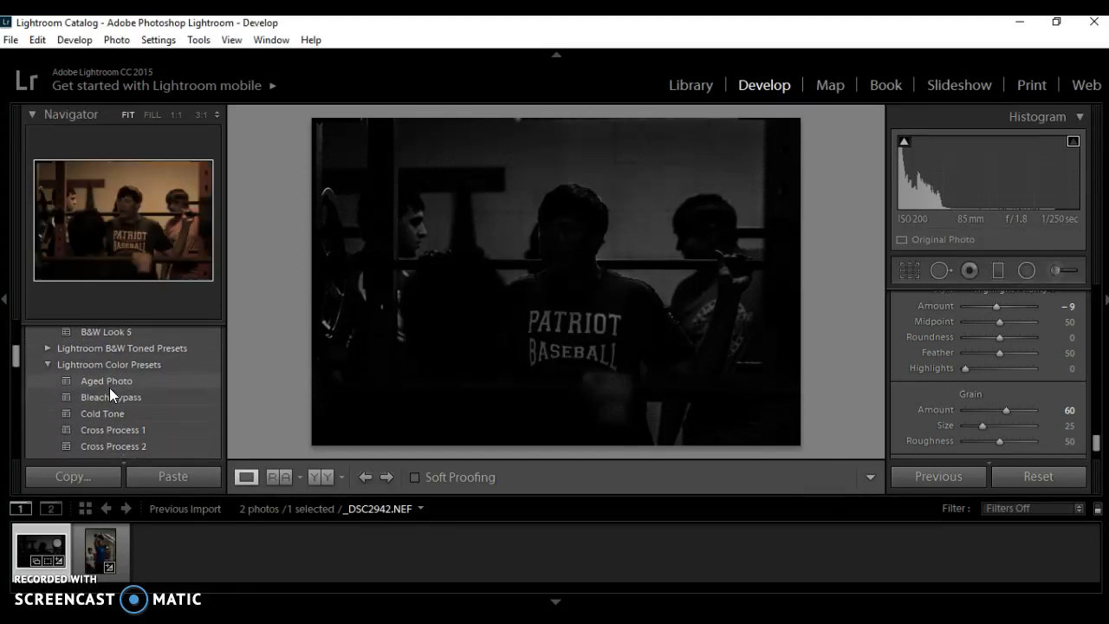
{"action": "left_click", "coordinate": [106, 370]}
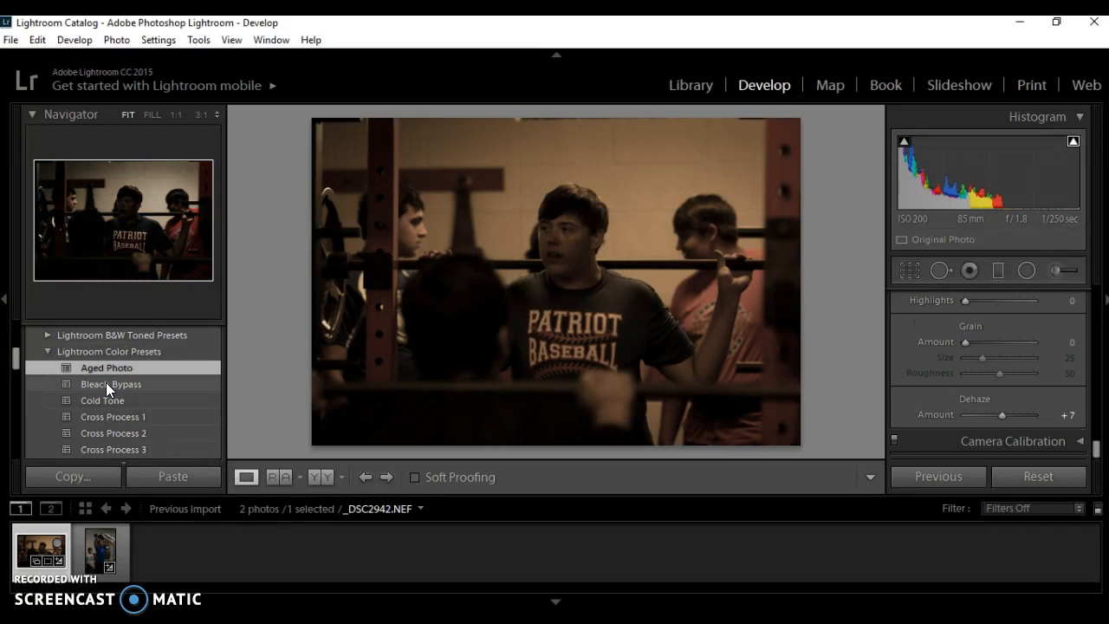
{"action": "left_click", "coordinate": [105, 383]}
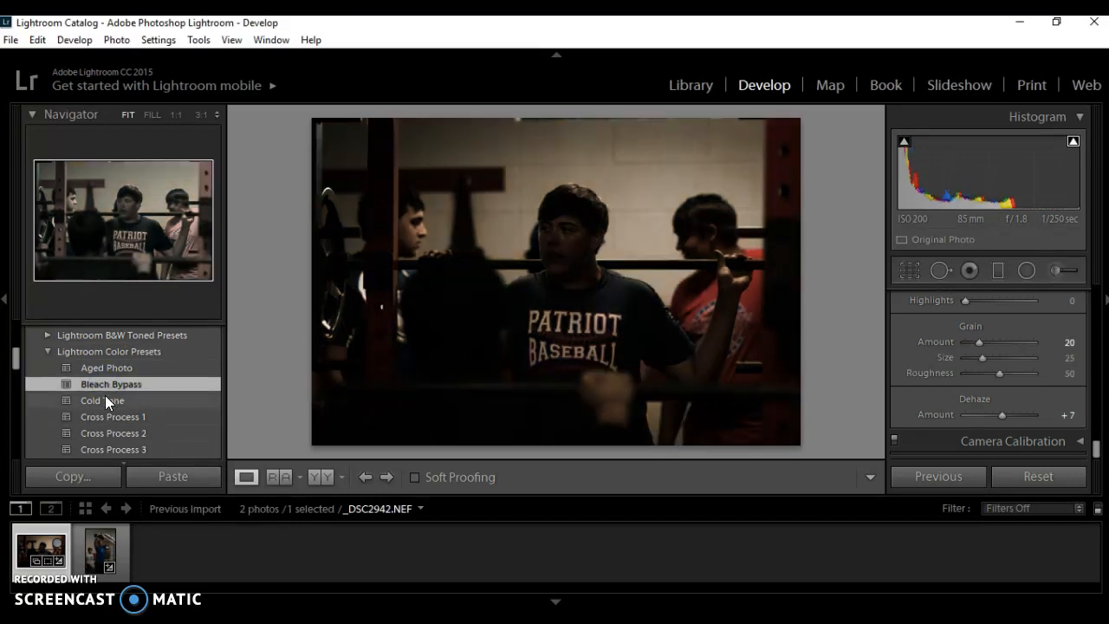
{"action": "left_click", "coordinate": [105, 400]}
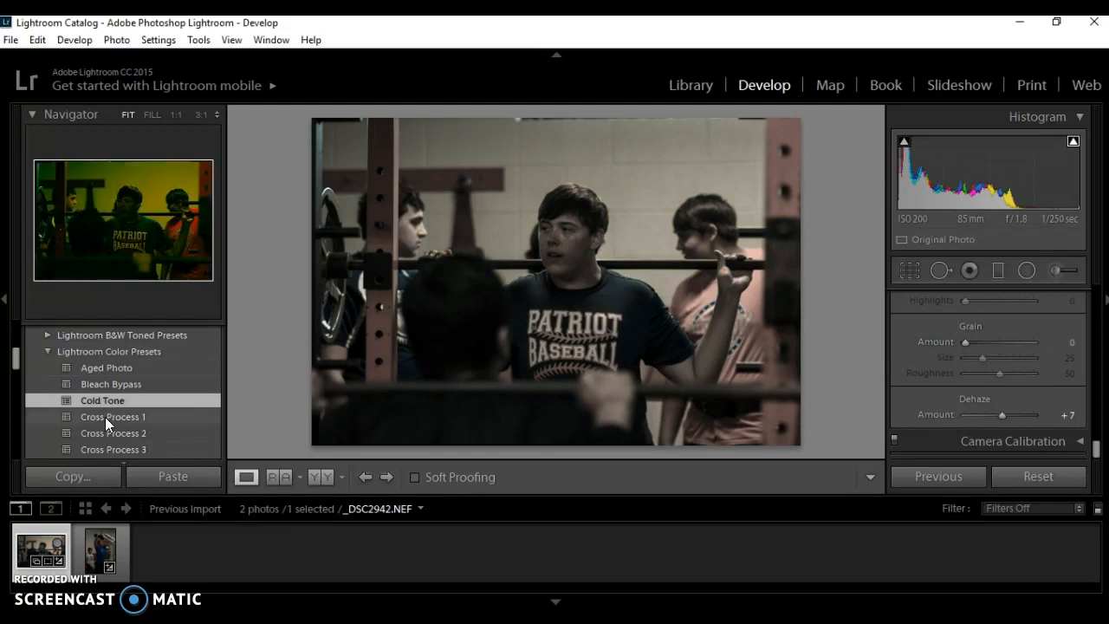
{"action": "left_click", "coordinate": [105, 417]}
{"action": "left_click", "coordinate": [108, 434]}
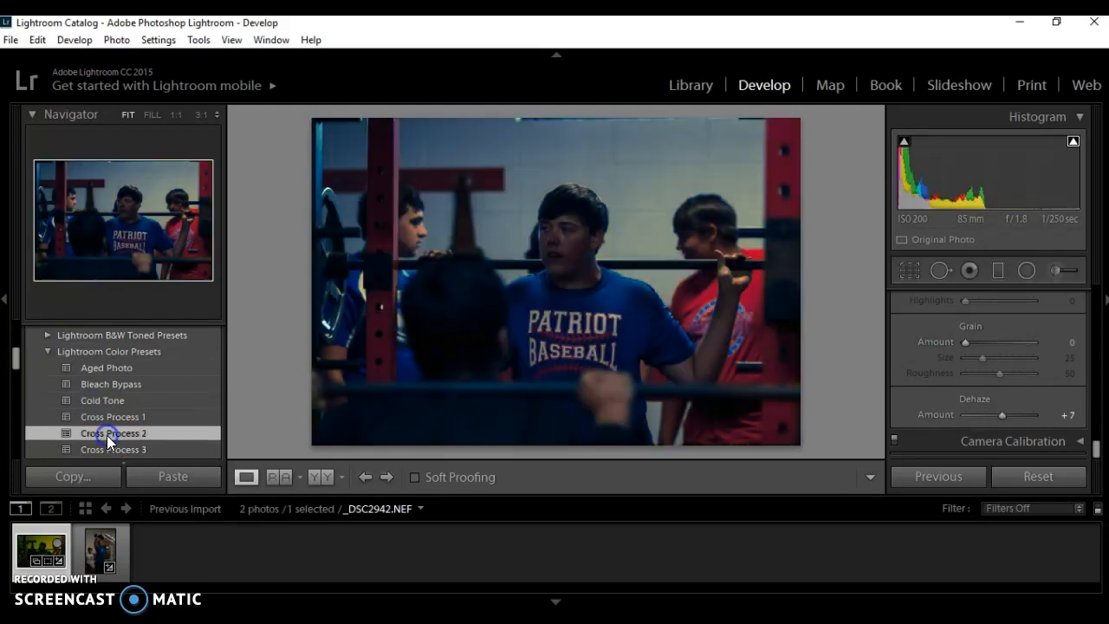
Try the Yesteryear and Skin Tone 7 color presets on the photo
{"action": "scroll", "coordinate": [109, 432], "scroll_direction": "down", "scroll_amount": 3}
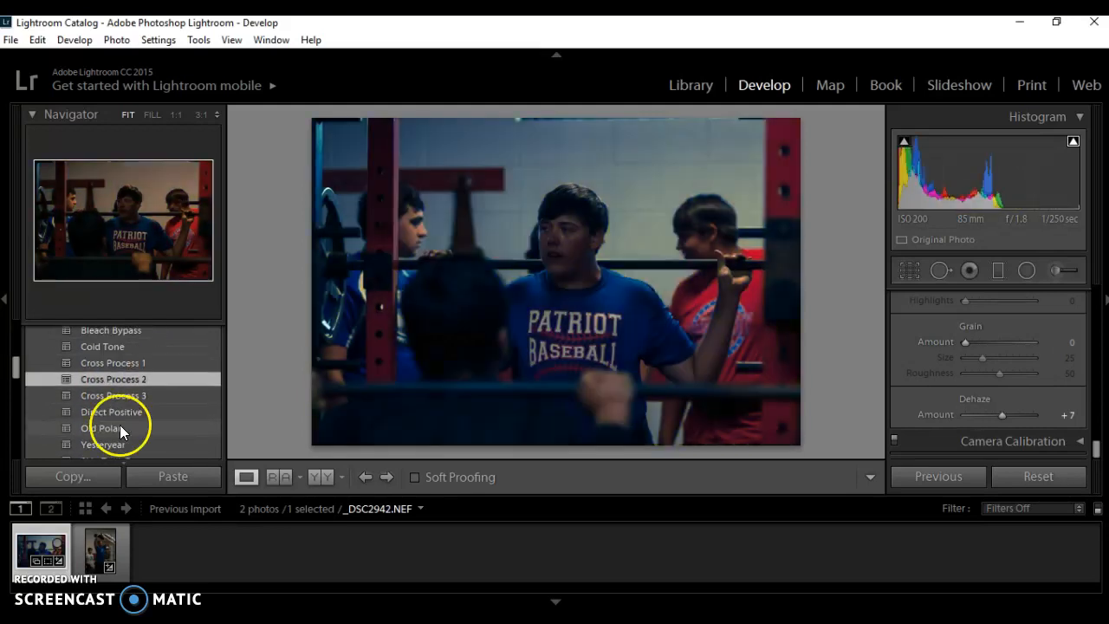
{"action": "scroll", "coordinate": [168, 378], "scroll_direction": "down", "scroll_amount": 1}
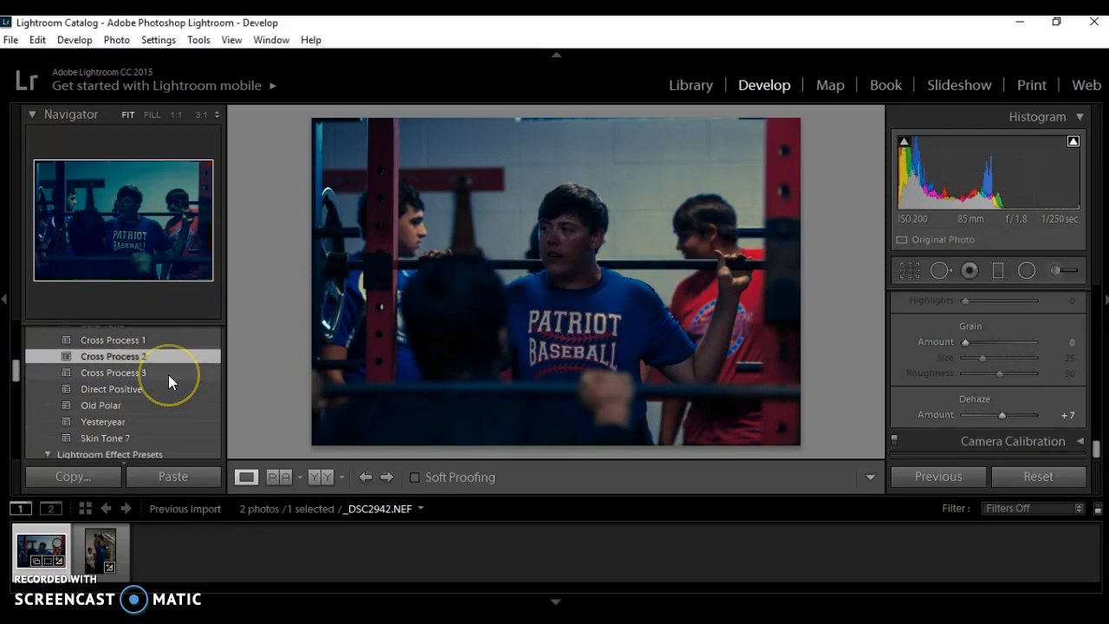
{"action": "left_click", "coordinate": [141, 423]}
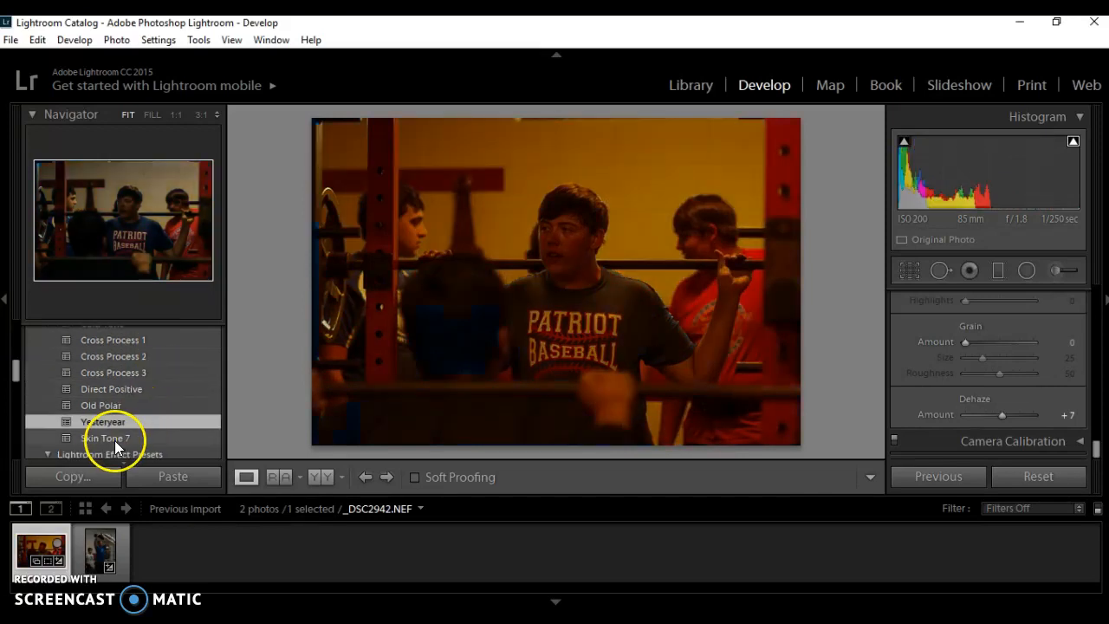
{"action": "left_click", "coordinate": [114, 438]}
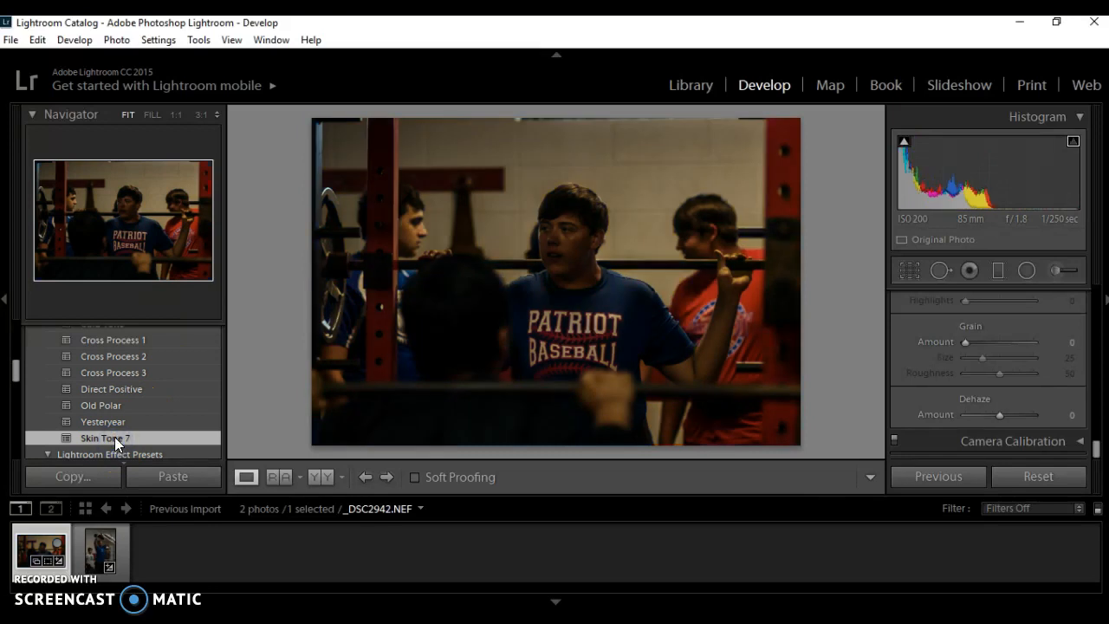
Try the Vignette 1 and Vignette 2 effect presets and the Auto Tone general preset on the photo
{"action": "scroll", "coordinate": [197, 371], "scroll_direction": "down", "scroll_amount": 4}
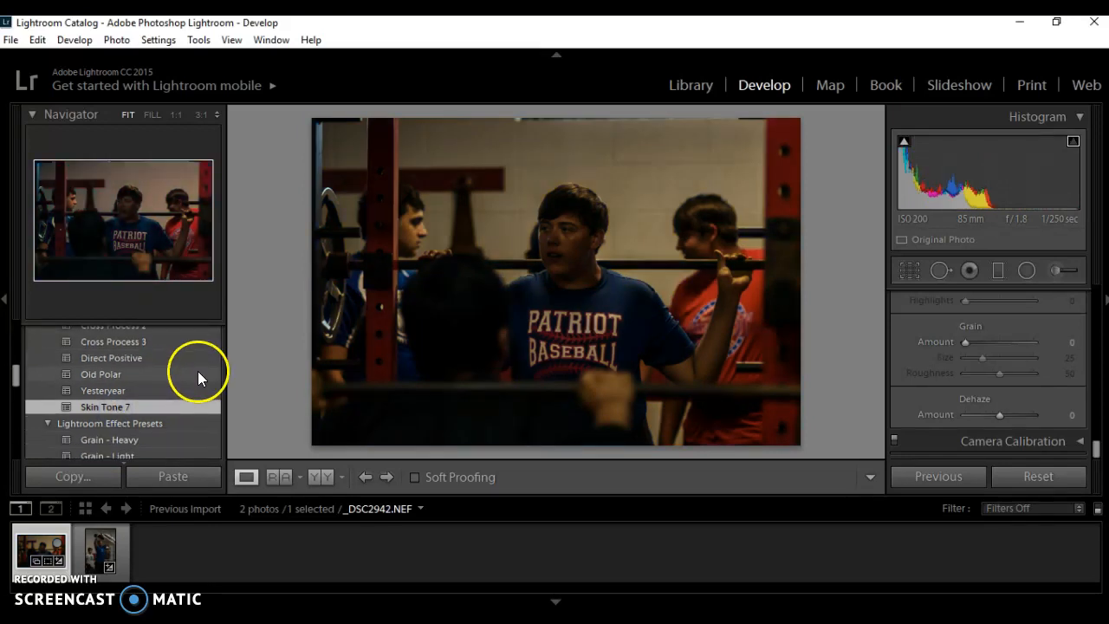
{"action": "scroll", "coordinate": [197, 376], "scroll_direction": "down", "scroll_amount": 6}
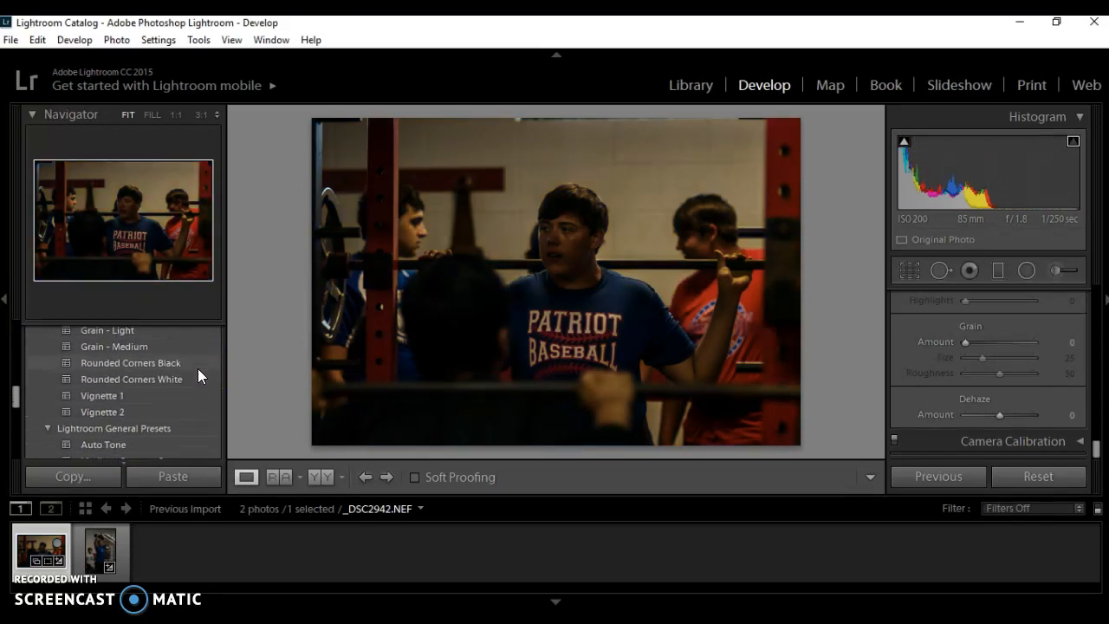
{"action": "left_click", "coordinate": [131, 397]}
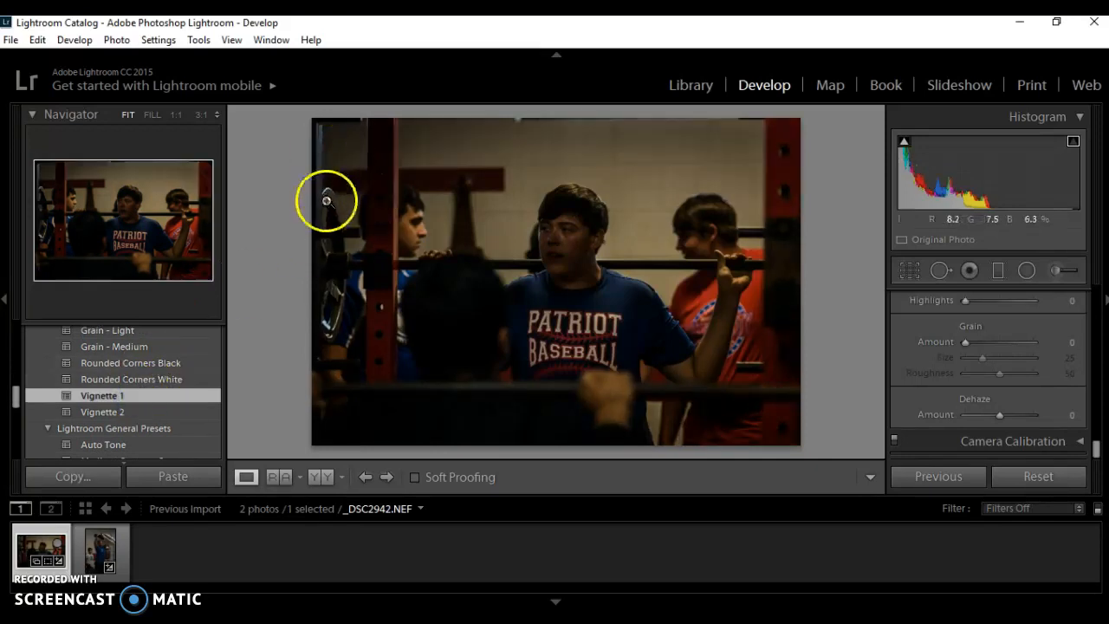
{"action": "left_click", "coordinate": [94, 414]}
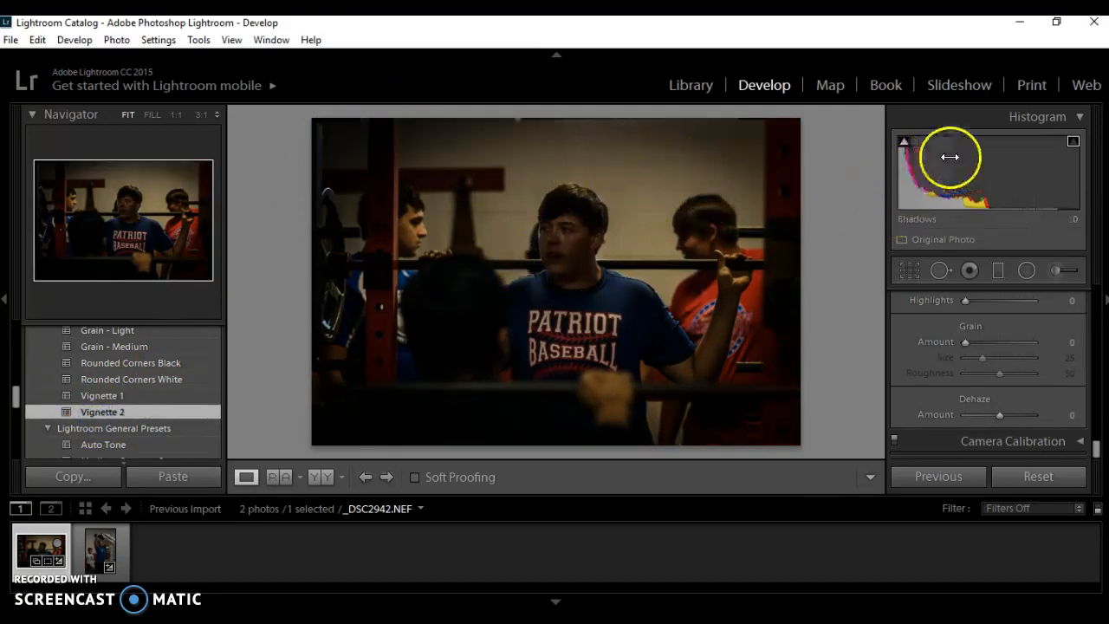
{"action": "left_click", "coordinate": [116, 427]}
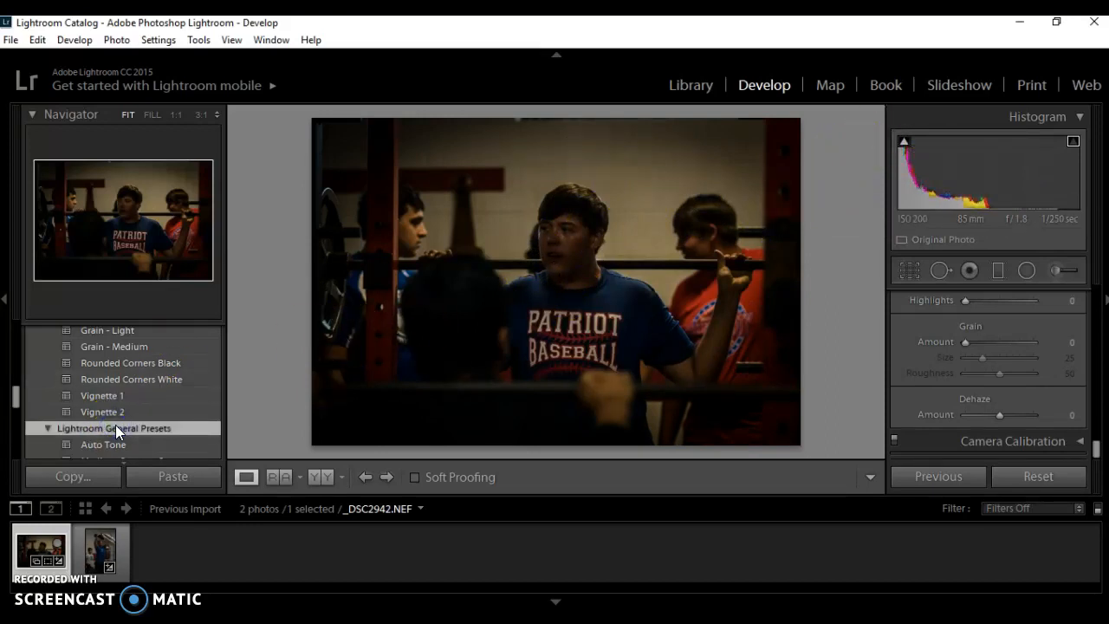
{"action": "left_click", "coordinate": [125, 442]}
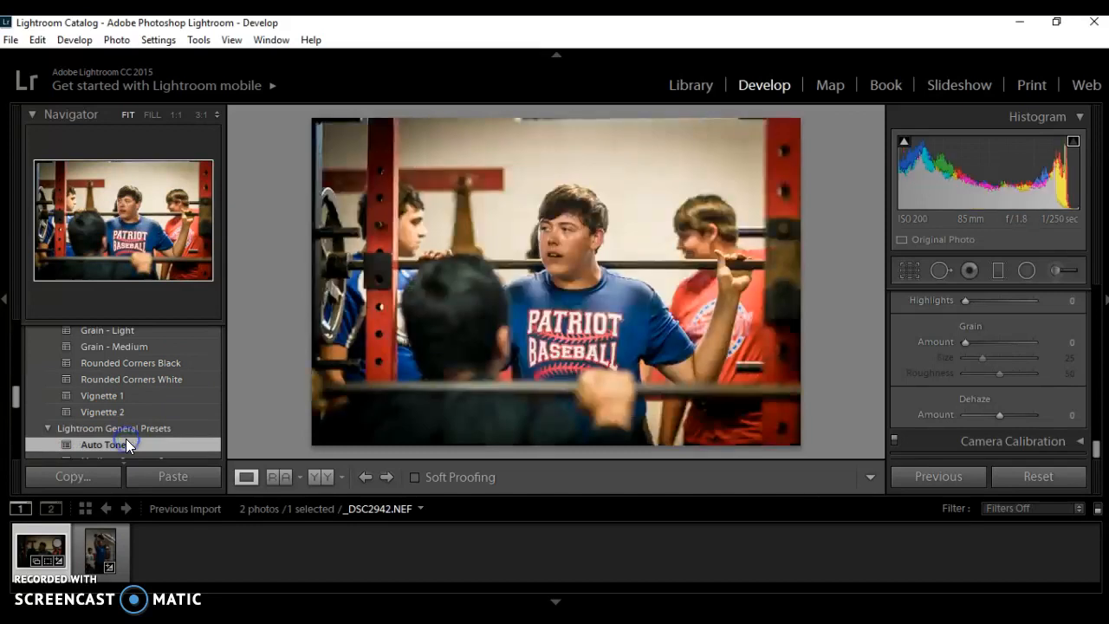
Try the Let's-Get-Lost, Lips-Of-Wine, Portrait II 2 and Stuck-On-You portrait presets, and the Golden Hour - 12 special lighting preset
{"action": "left_click", "coordinate": [154, 434]}
{"action": "left_click", "coordinate": [76, 433]}
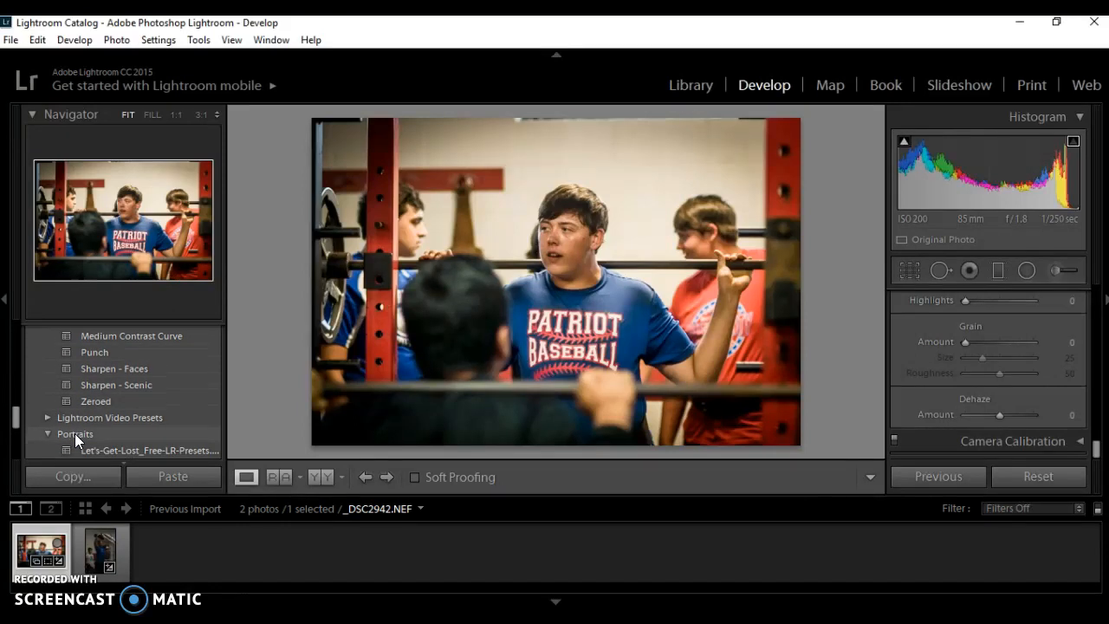
{"action": "scroll", "coordinate": [143, 399], "scroll_direction": "down", "scroll_amount": 3}
{"action": "left_click", "coordinate": [151, 397]}
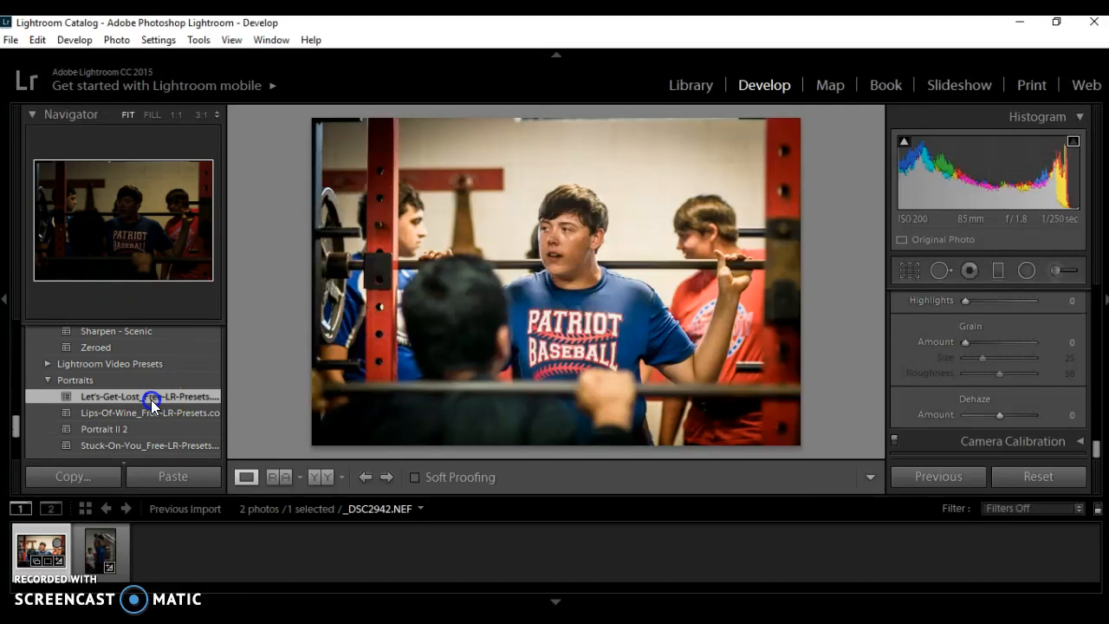
{"action": "left_click", "coordinate": [149, 412]}
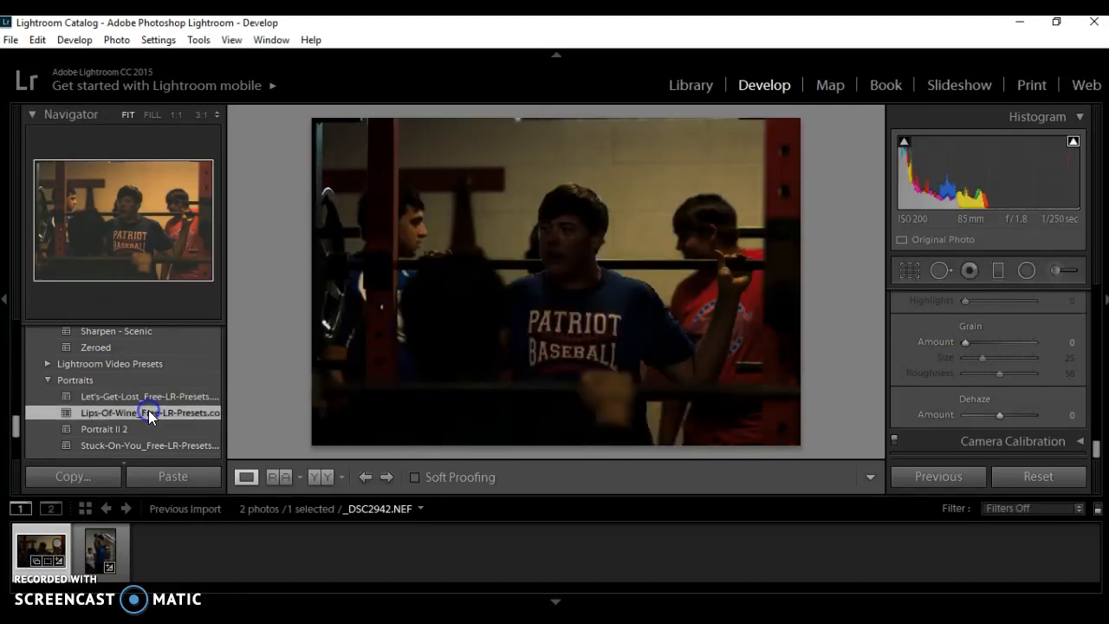
{"action": "left_click", "coordinate": [135, 428]}
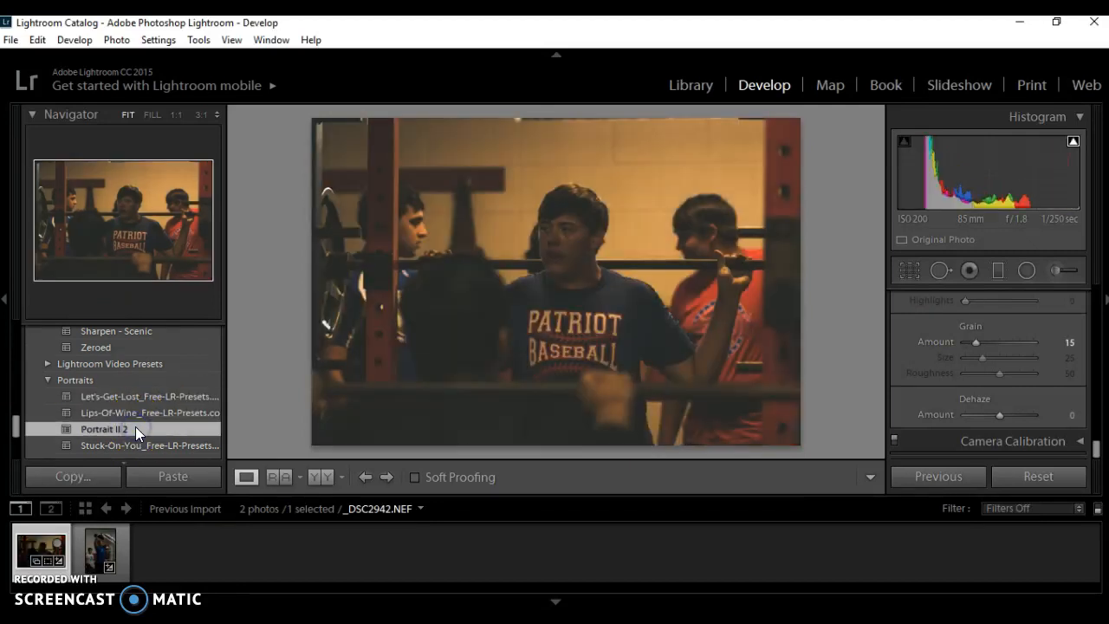
{"action": "left_click", "coordinate": [116, 445]}
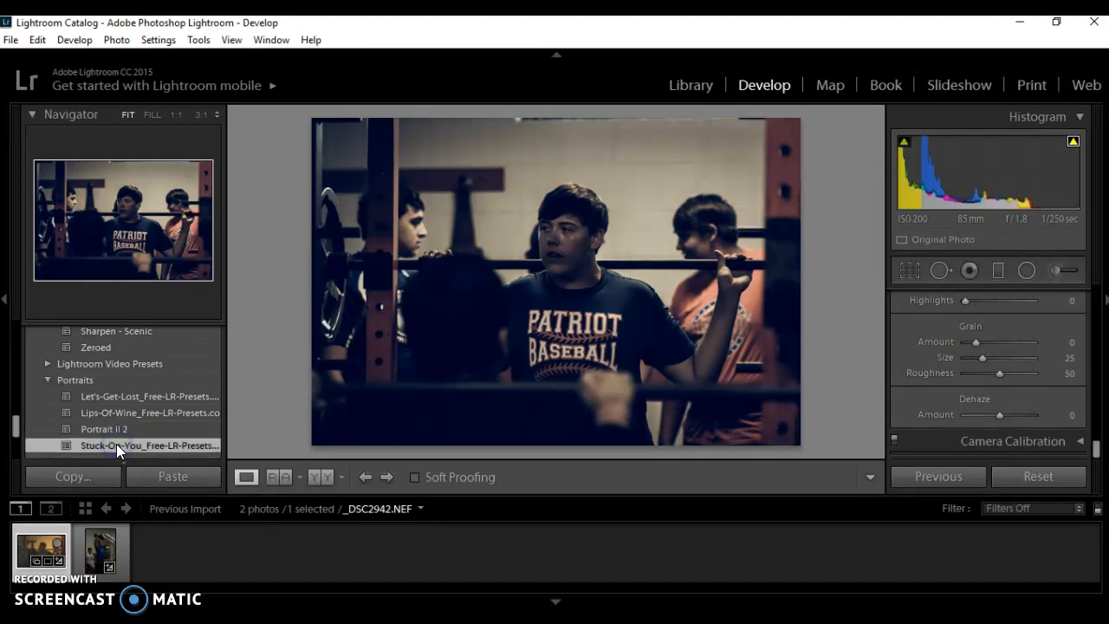
{"action": "scroll", "coordinate": [112, 372], "scroll_direction": "down", "scroll_amount": 3}
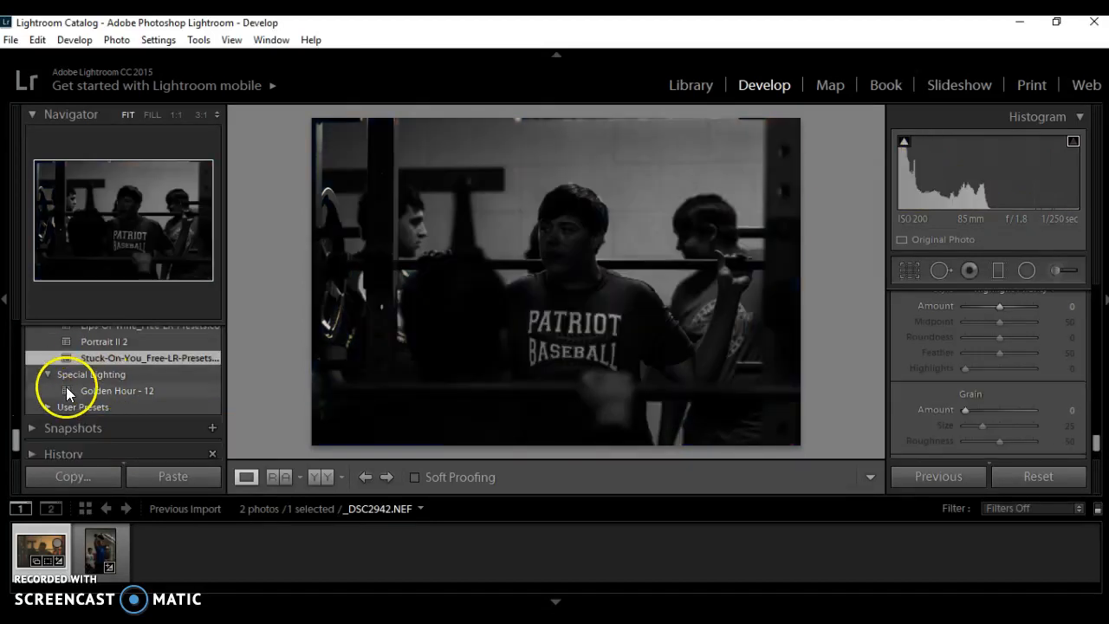
{"action": "left_click", "coordinate": [84, 392]}
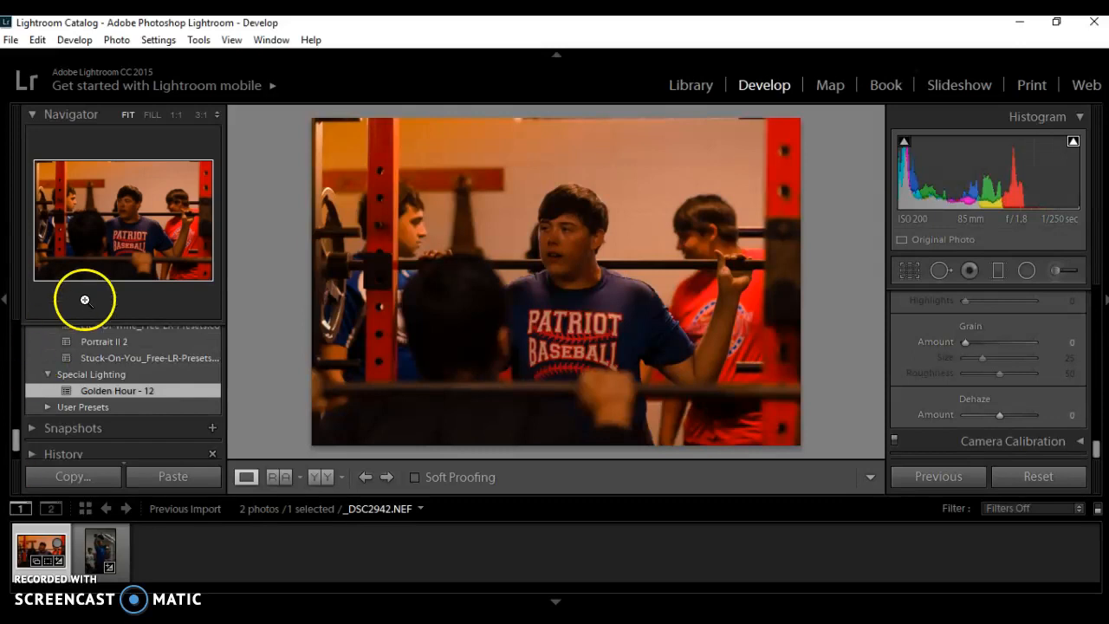
Collapse the Lightroom B&W Presets group at the start of the preset list
{"action": "left_click_drag", "start_coordinate": [17, 433], "coordinate": [24, 334]}
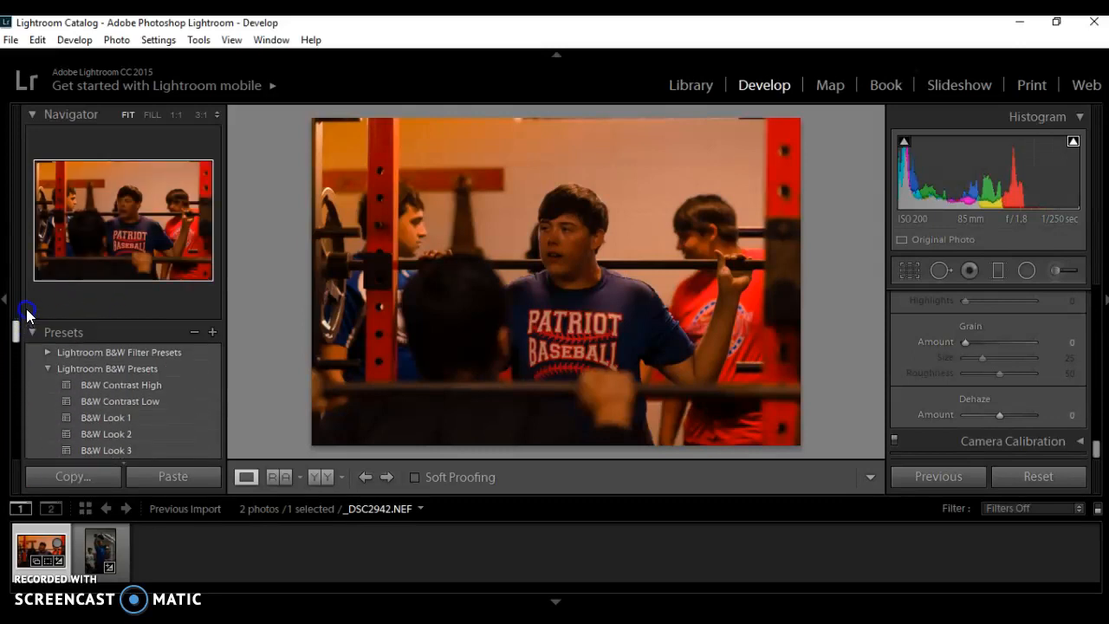
{"action": "left_click", "coordinate": [48, 368]}
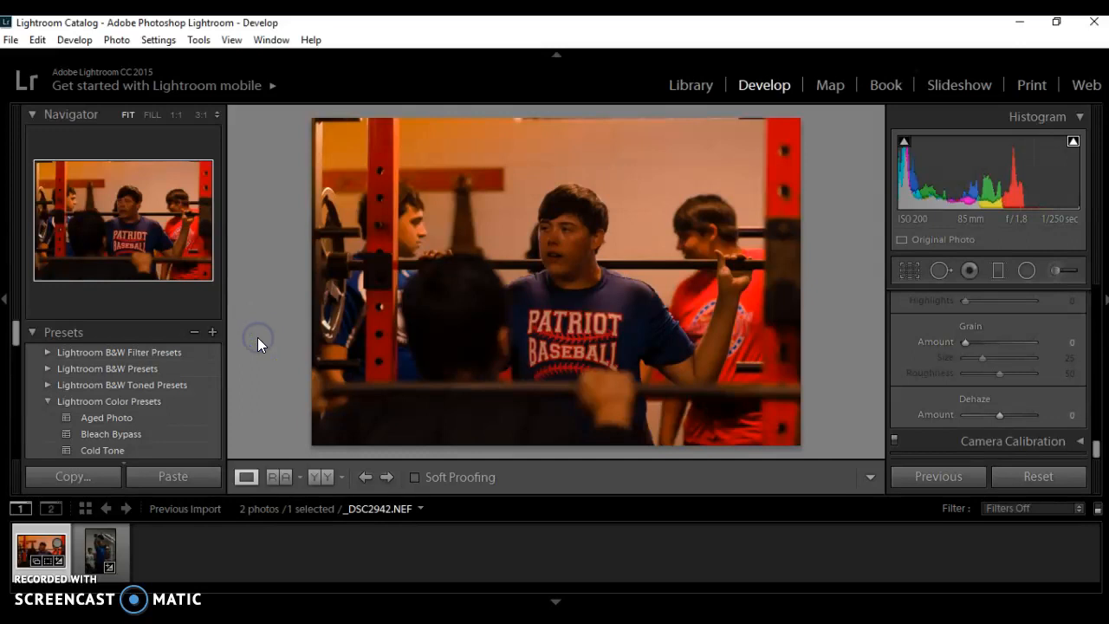
Undo the edits one after another, from the Golden Hour - 12 preset back through all presets, the red Luminance, Vibrance and crop changes
{"action": "key", "text": "ctrl+z"}
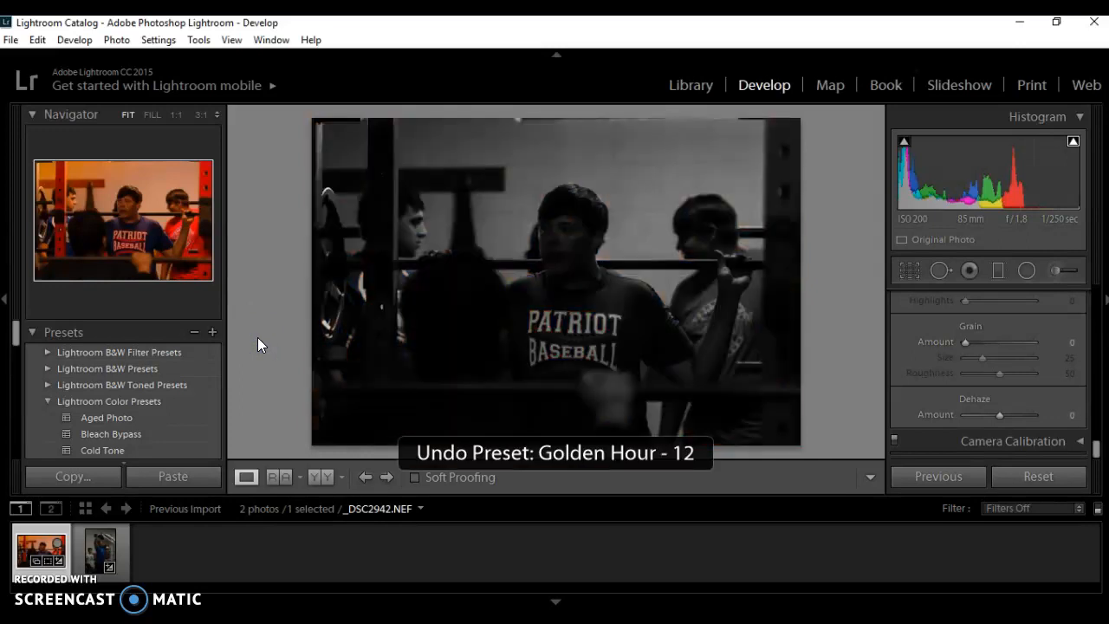
{"action": "key", "text": "ctrl+z"}
{"action": "key", "text": "ctrl+z"}
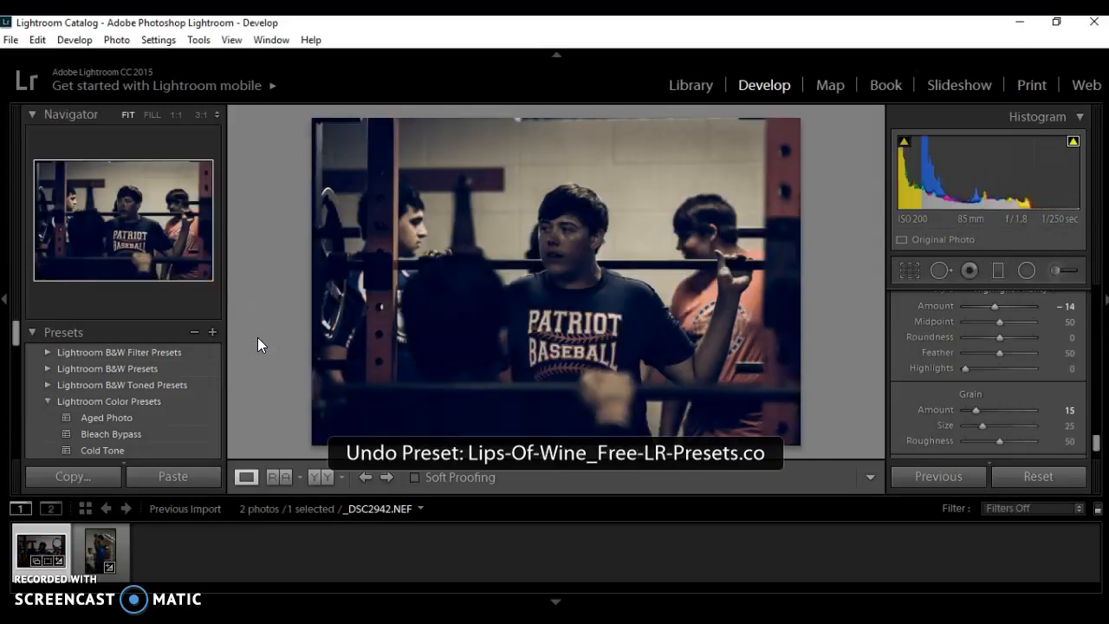
{"action": "key", "text": "ctrl+z"}
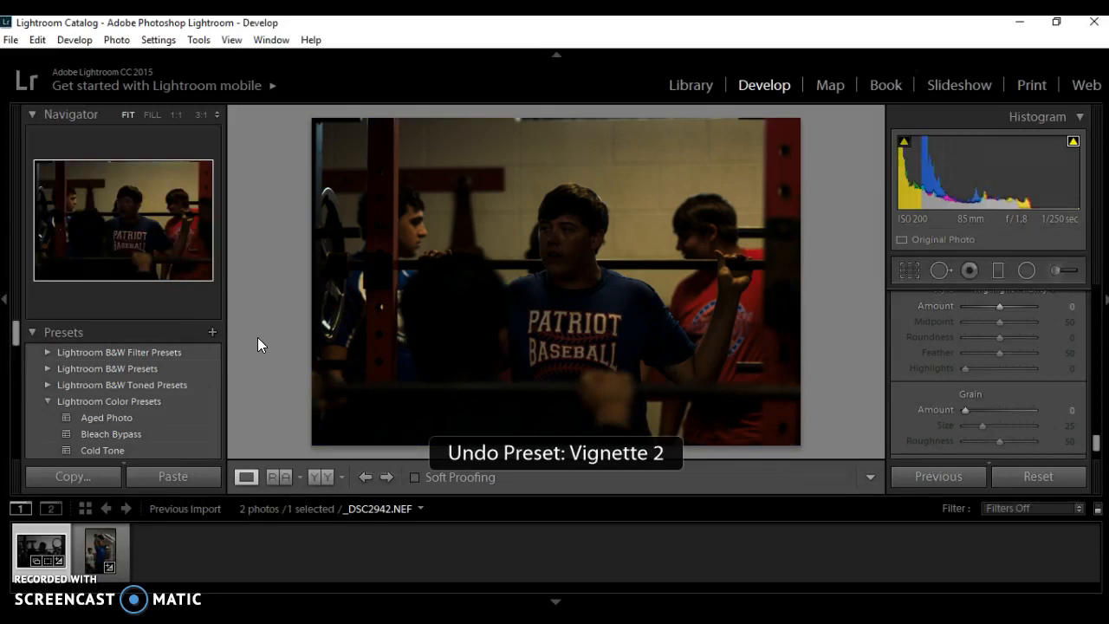
{"action": "key", "text": "ctrl+z"}
{"action": "key", "text": "ctrl+z"}
{"action": "key", "text": "ctrl+z"}
{"action": "key", "text": "ctrl+z"}
{"action": "key", "text": "ctrl+z"}
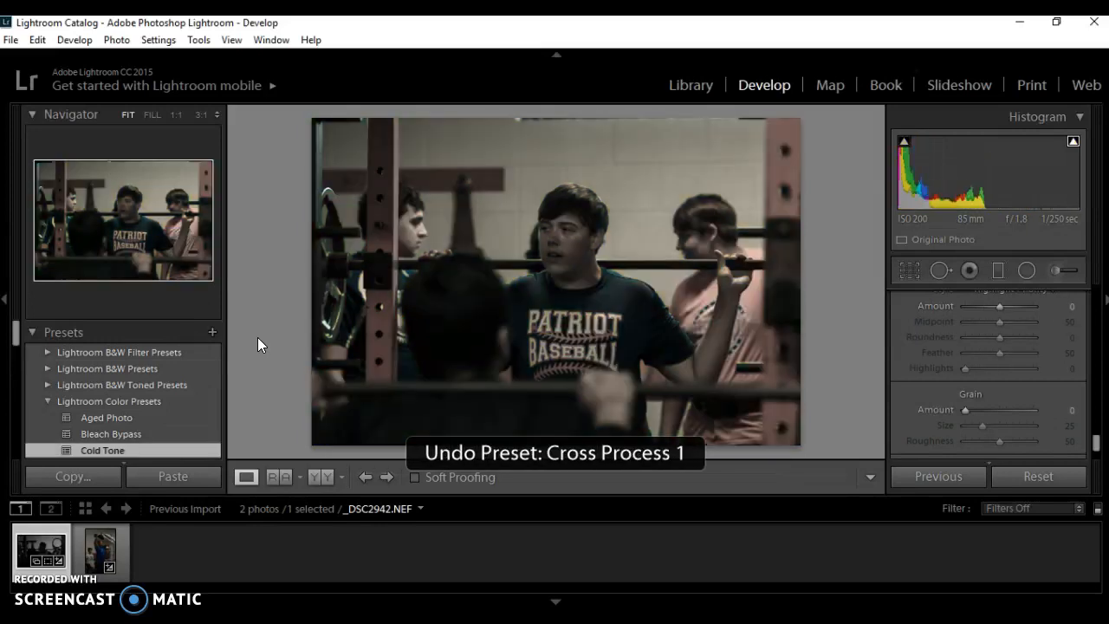
{"action": "key", "text": "ctrl+z"}
{"action": "key", "text": "ctrl+z"}
{"action": "key", "text": "ctrl+z"}
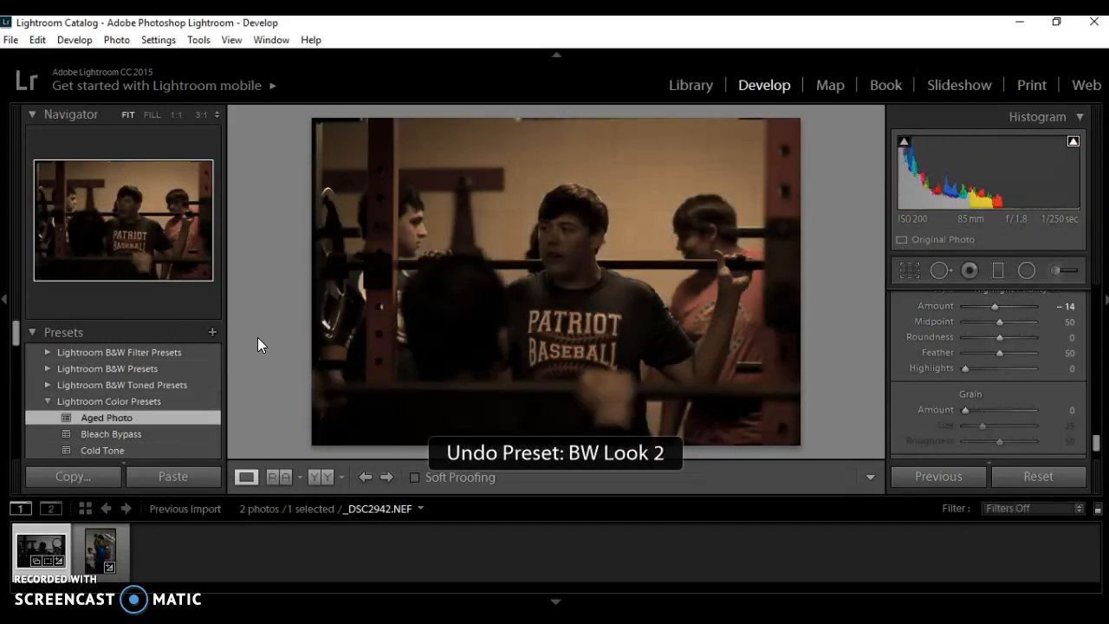
{"action": "key", "text": "ctrl+z"}
{"action": "key", "text": "ctrl+z"}
{"action": "key", "text": "ctrl+z"}
{"action": "key", "text": "ctrl+z"}
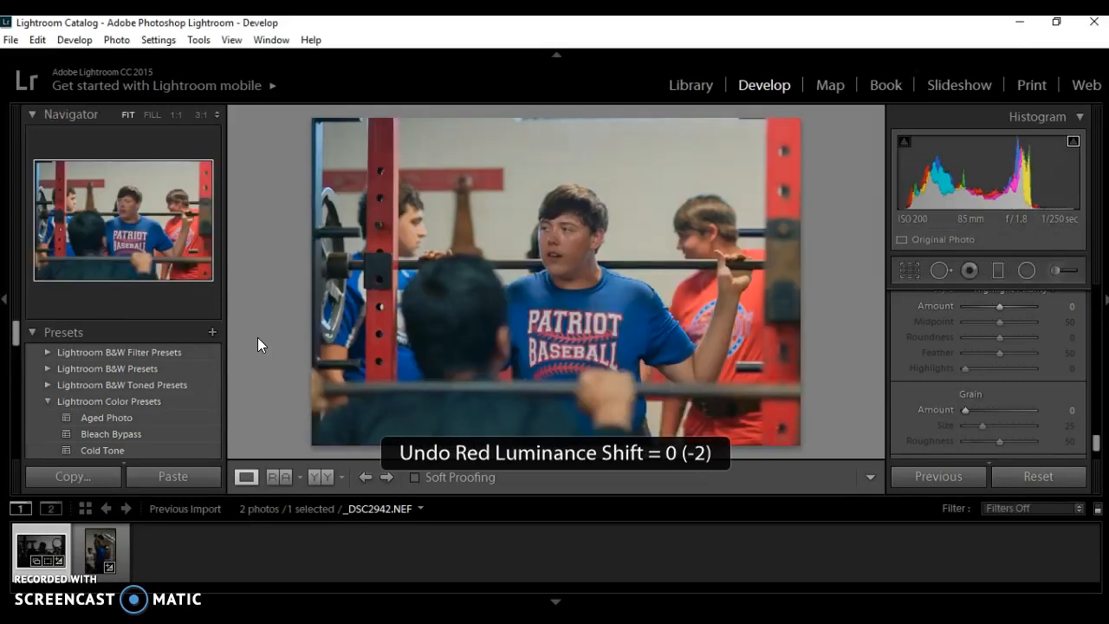
{"action": "key", "text": "ctrl+z"}
{"action": "key", "text": "ctrl+z"}
{"action": "key", "text": "ctrl+z"}
{"action": "key", "text": "ctrl+z"}
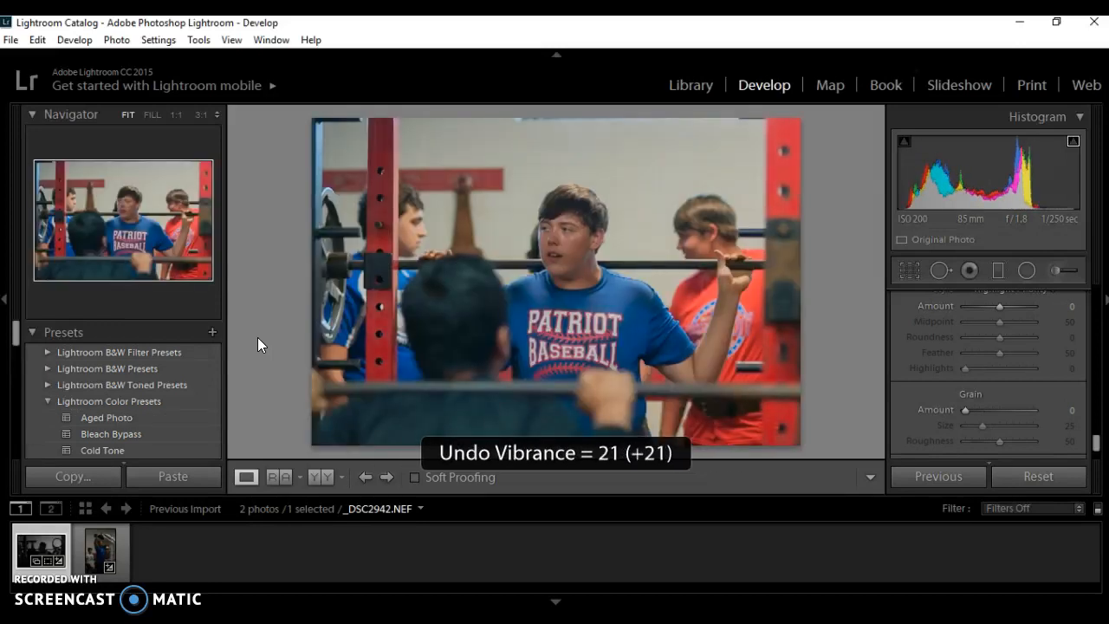
{"action": "key", "text": "ctrl+z"}
{"action": "key", "text": "ctrl+z"}
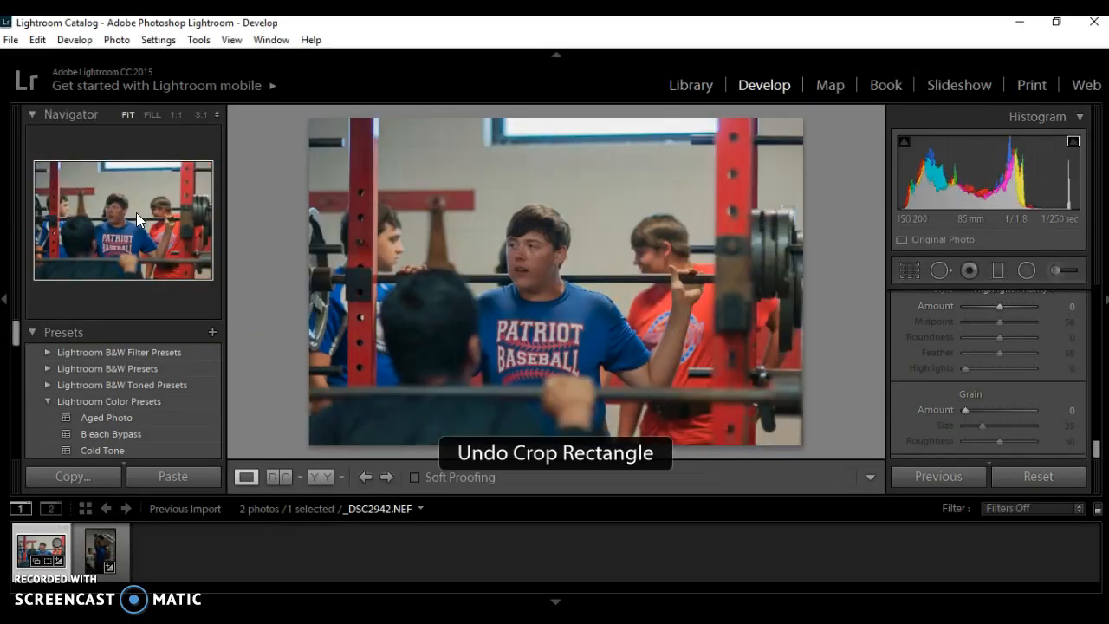
{"action": "left_click", "coordinate": [445, 270]}
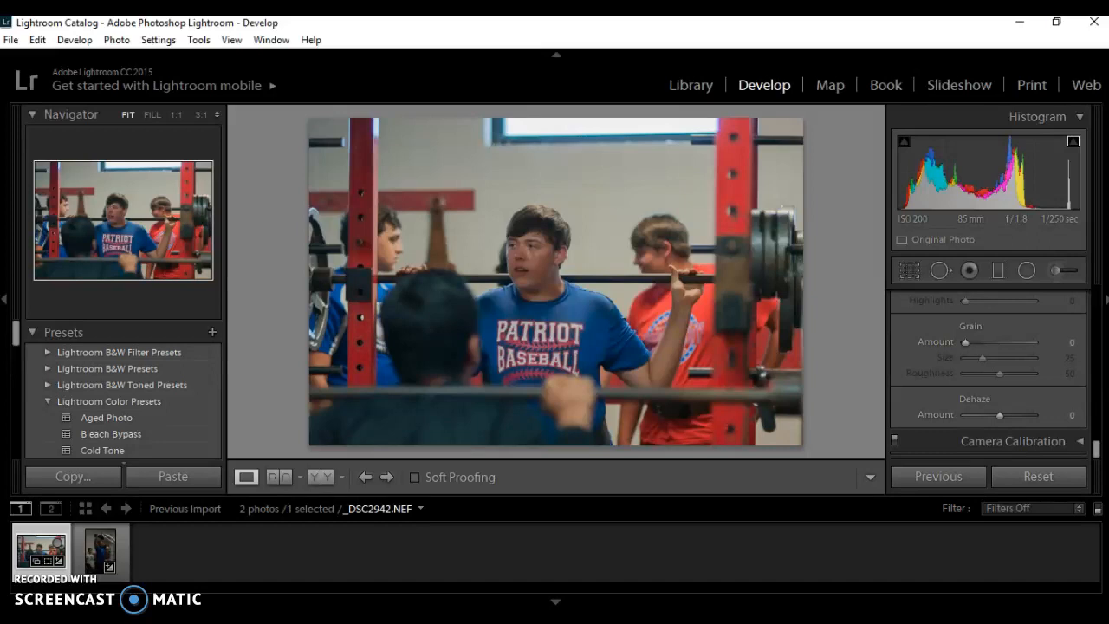
{"action": "left_click", "coordinate": [948, 187]}
{"action": "left_click_drag", "start_coordinate": [948, 186], "coordinate": [981, 185]}
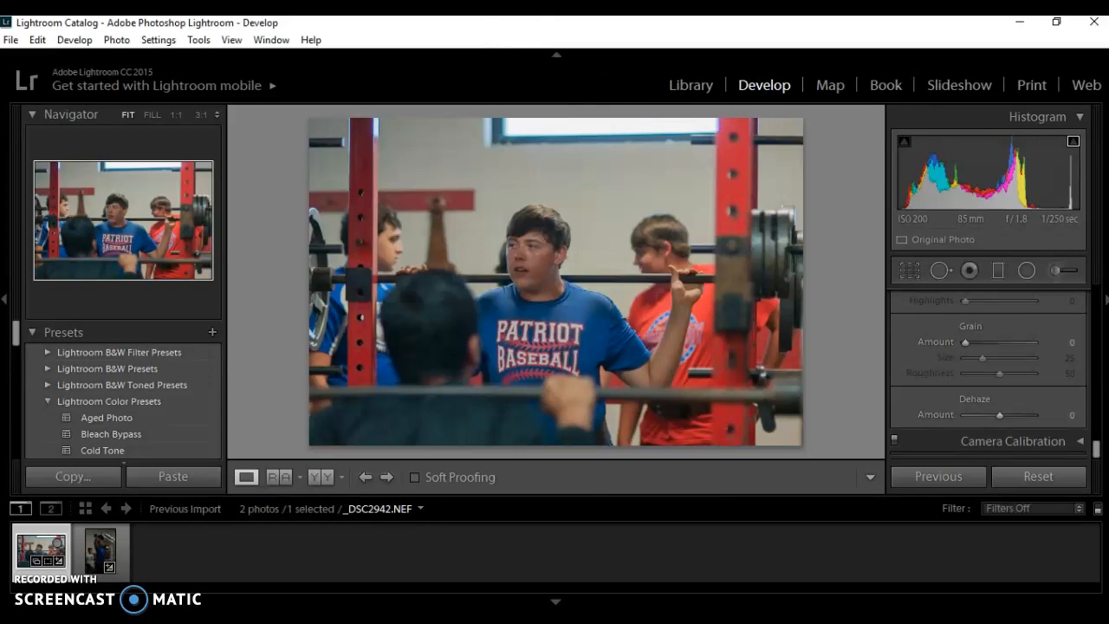
Open the export settings for the selected photo and choose a specific folder as the export location
{"action": "left_click", "coordinate": [11, 40]}
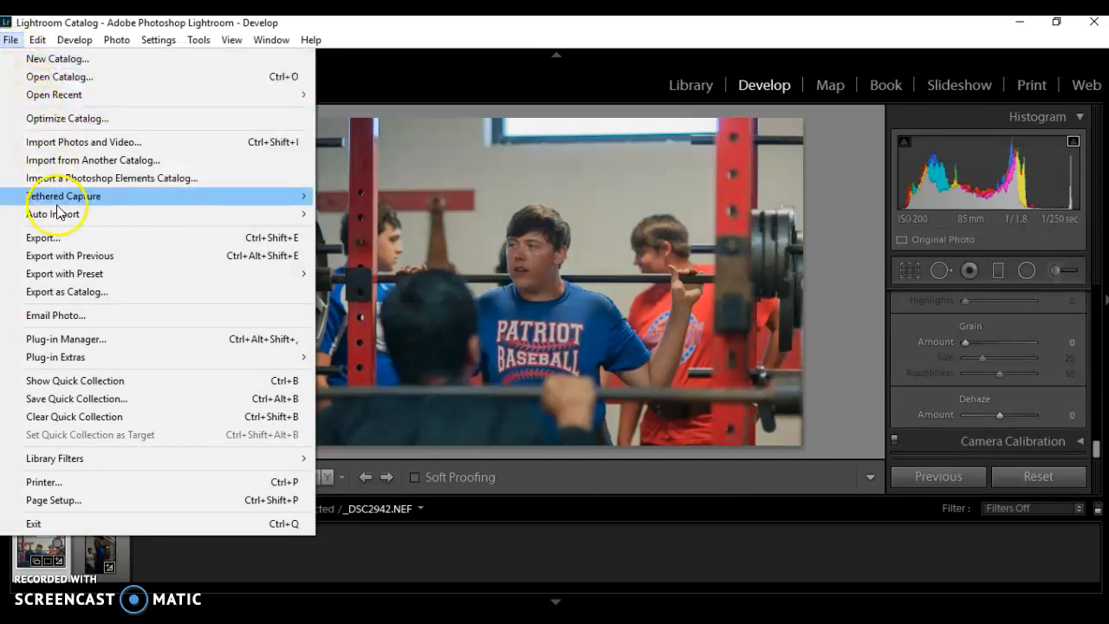
{"action": "left_click", "coordinate": [55, 239]}
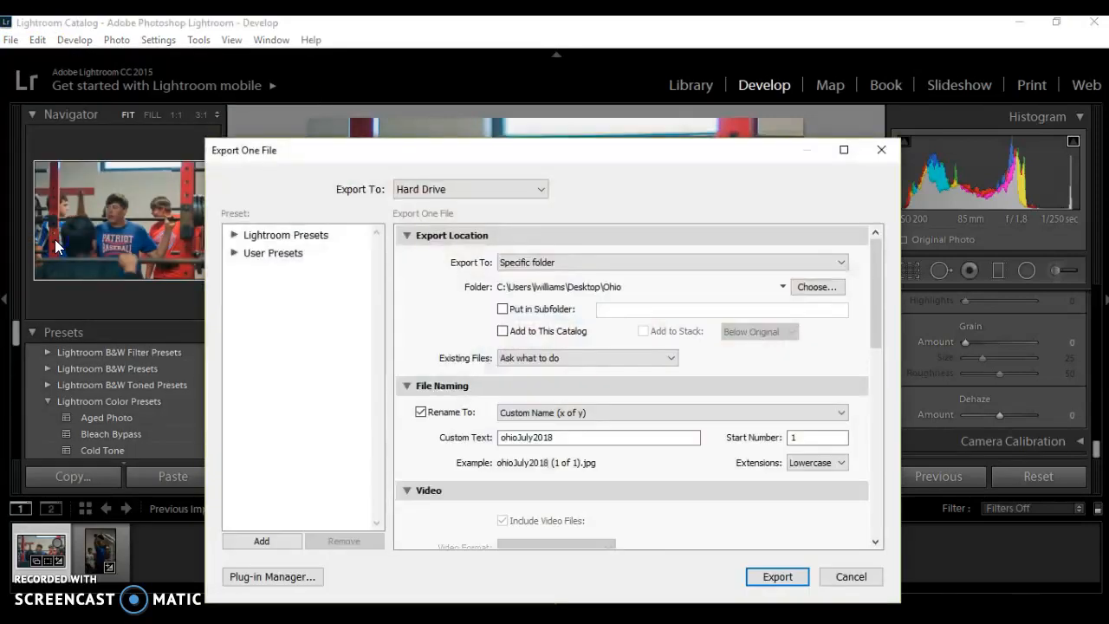
{"action": "left_click", "coordinate": [505, 358]}
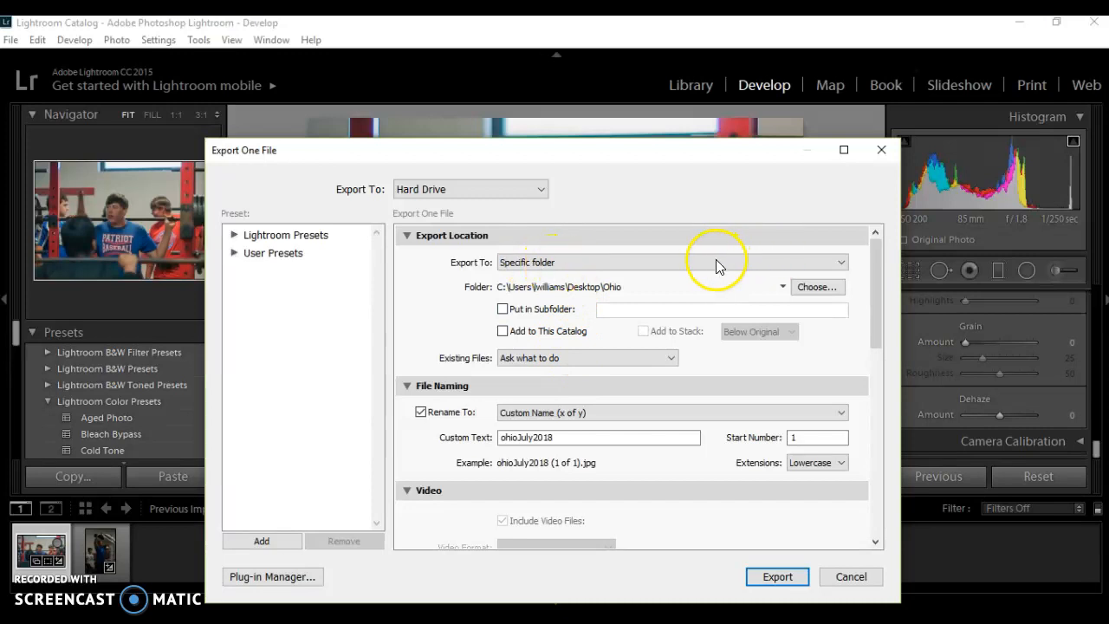
{"action": "left_click", "coordinate": [843, 261]}
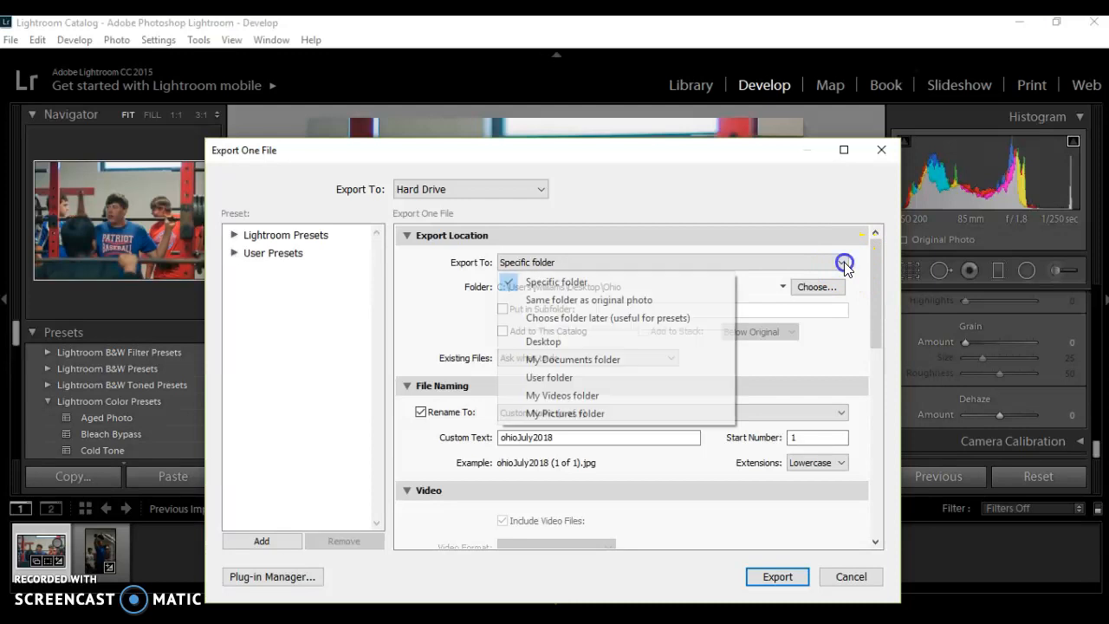
{"action": "left_click", "coordinate": [638, 286]}
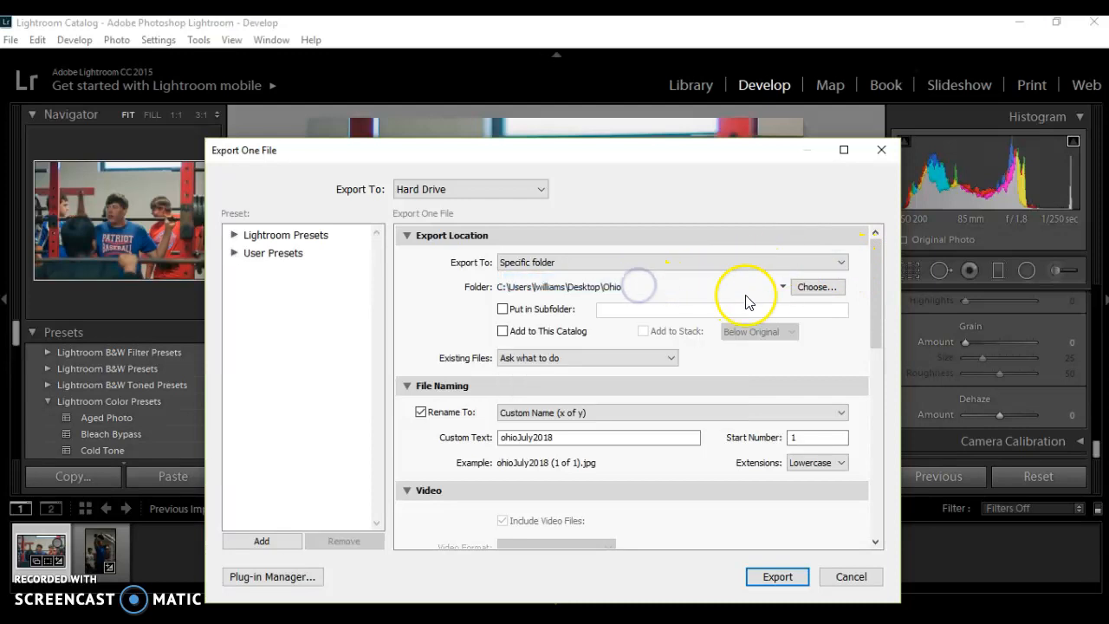
Browse for the export destination and go to the Project 2019 folder on the Desktop
{"action": "left_click", "coordinate": [809, 287]}
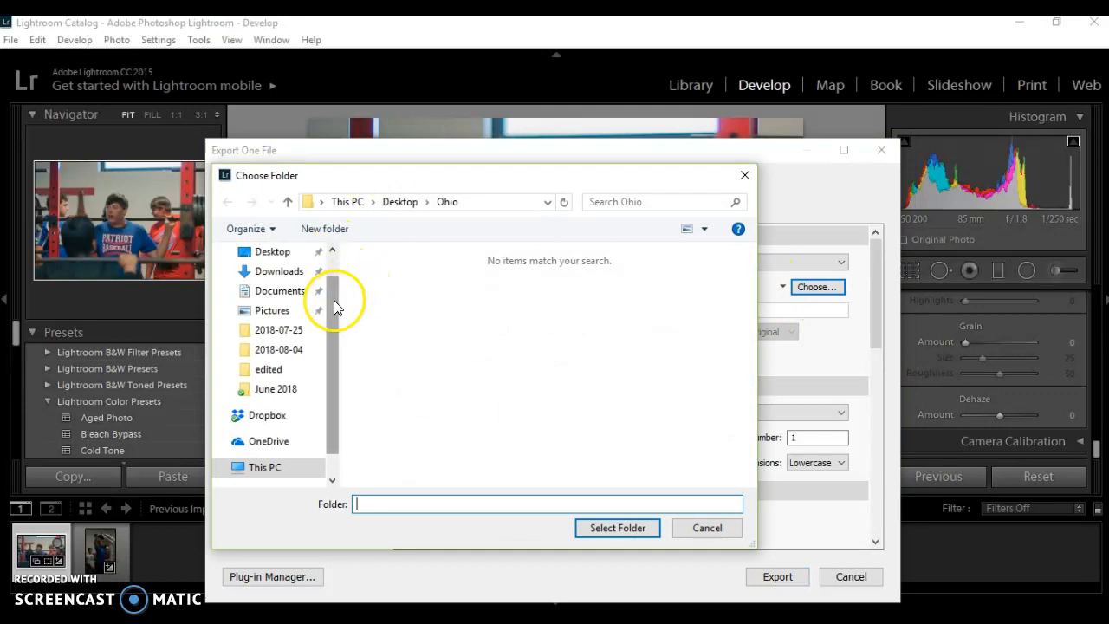
{"action": "scroll", "coordinate": [332, 312], "scroll_direction": "down", "scroll_amount": 2}
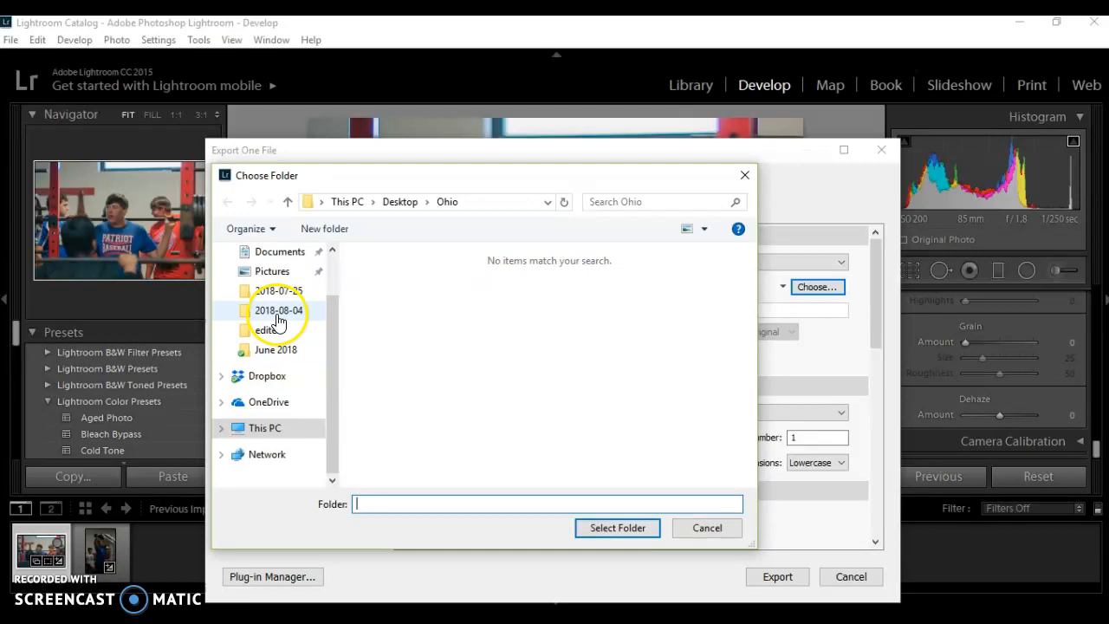
{"action": "left_click", "coordinate": [271, 329]}
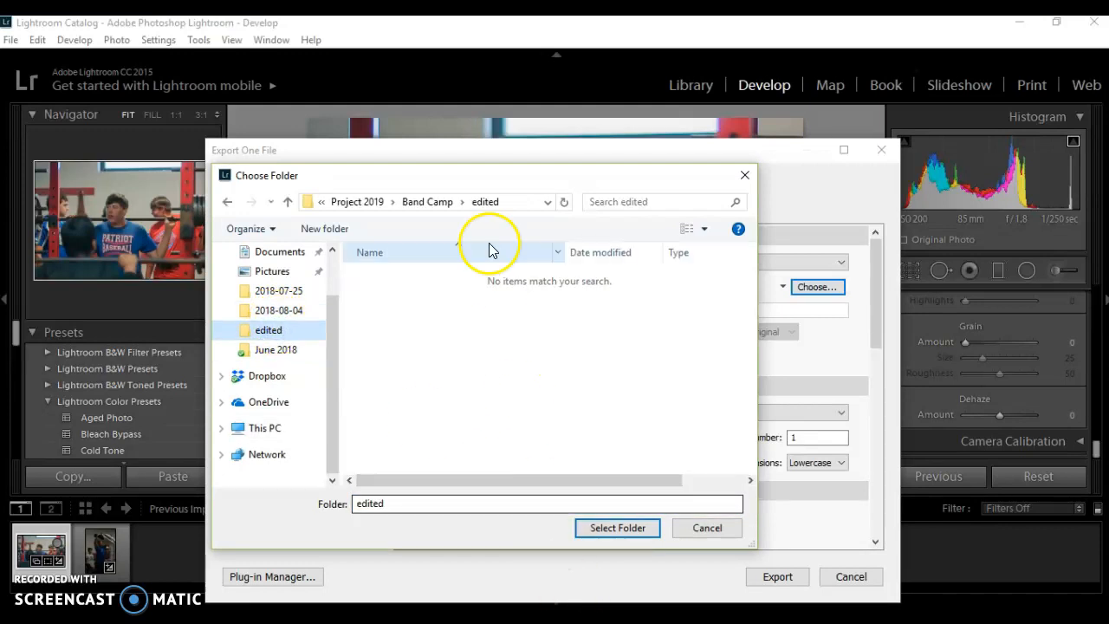
{"action": "left_click", "coordinate": [364, 206]}
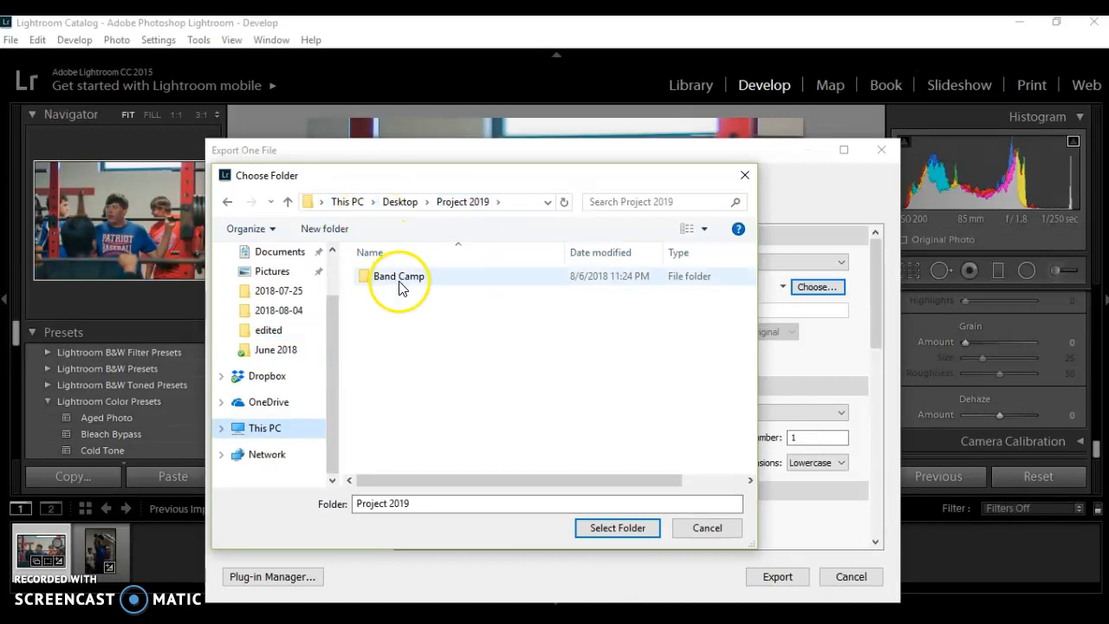
Create a folder named "Edited football" inside Project 2019 and select it as the export folder
{"action": "left_click", "coordinate": [330, 225]}
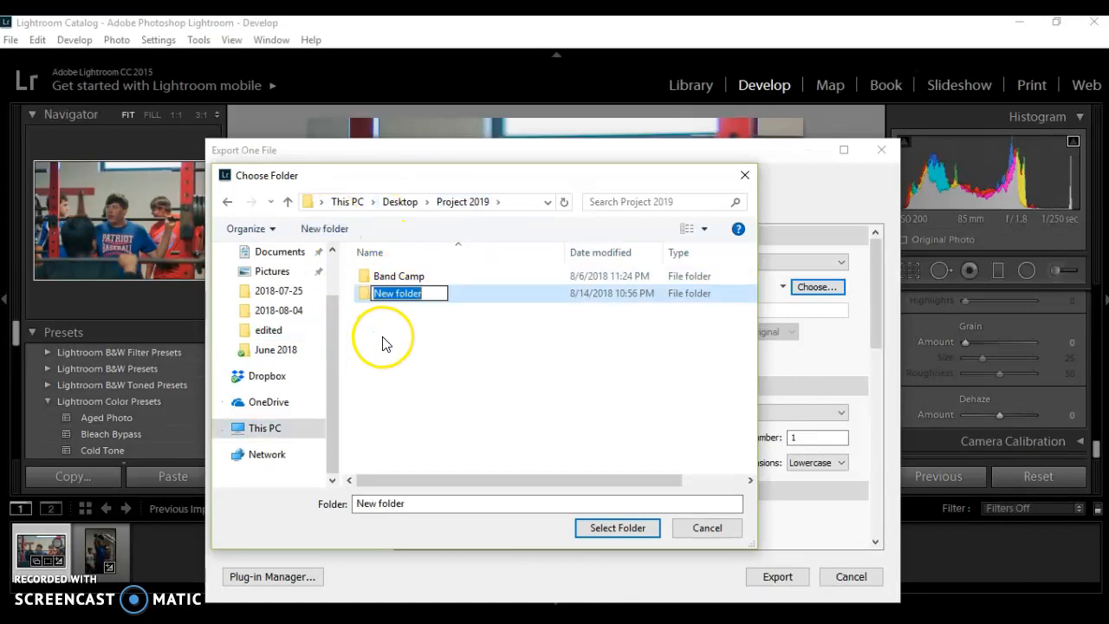
{"action": "type", "text": "E"}
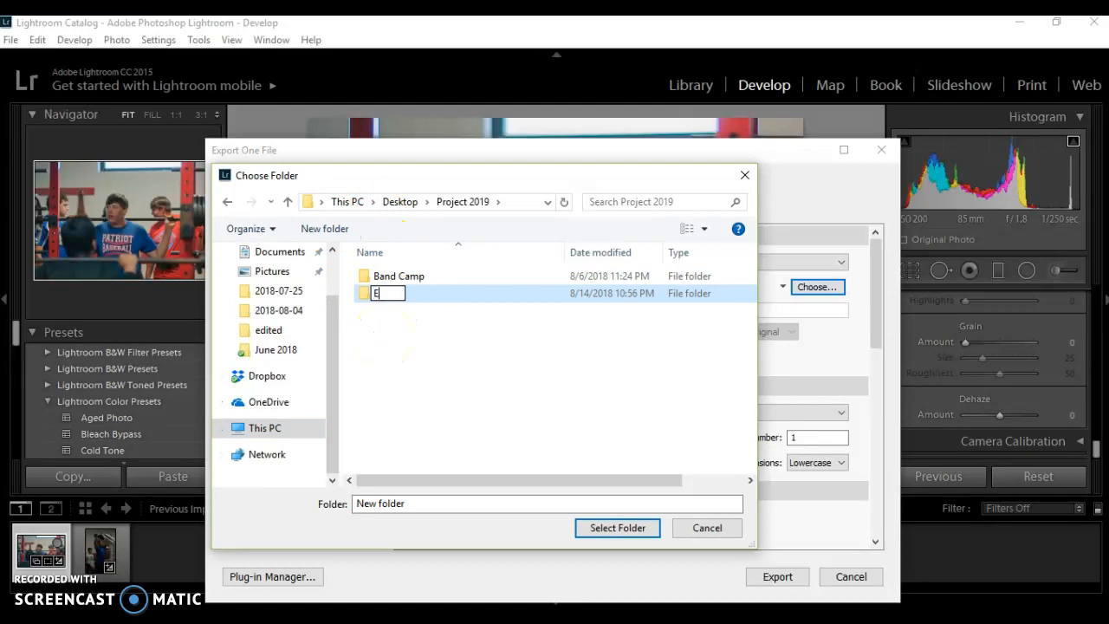
{"action": "type", "text": "dited fold"}
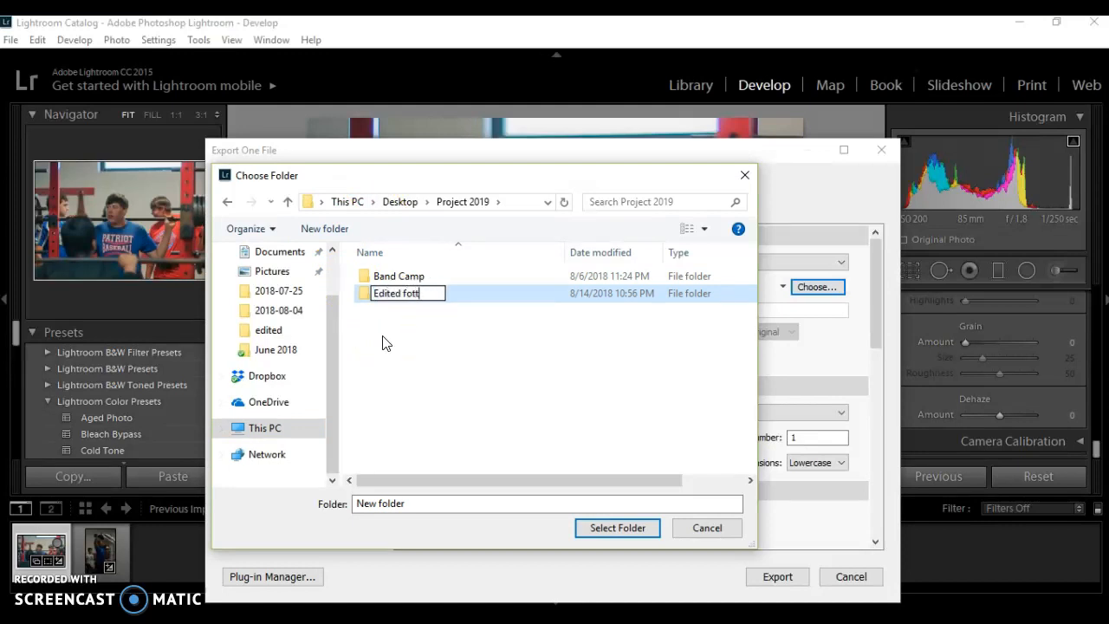
{"action": "key", "text": "BackSpace"}
{"action": "key", "text": "BackSpace"}
{"action": "type", "text": "otball"}
{"action": "key", "text": "Return"}
{"action": "double_click", "coordinate": [440, 294]}
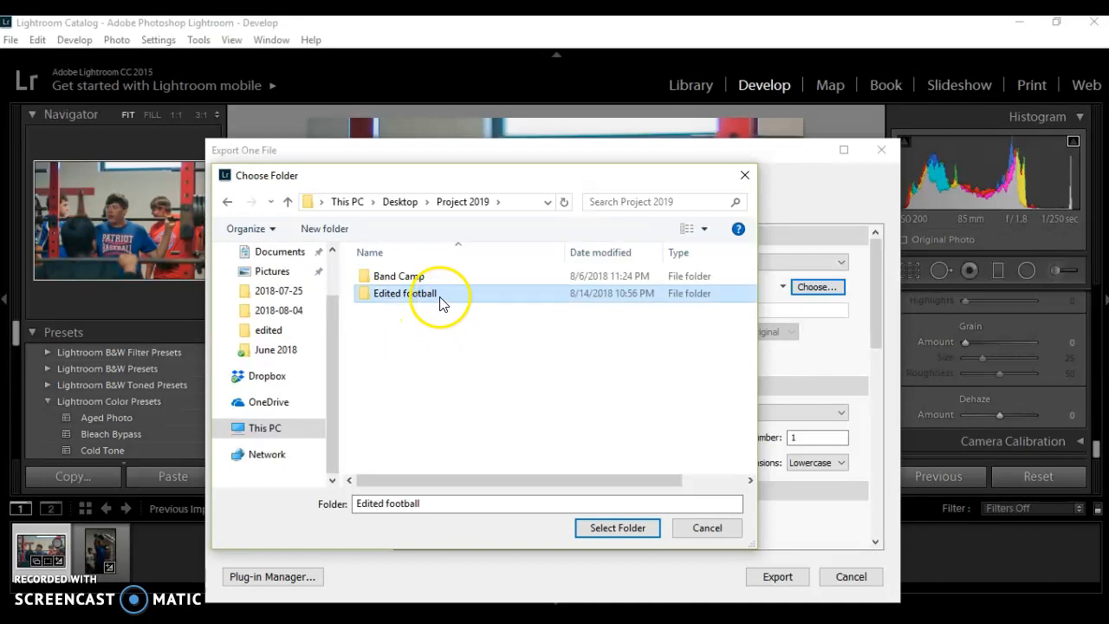
{"action": "left_click", "coordinate": [610, 531]}
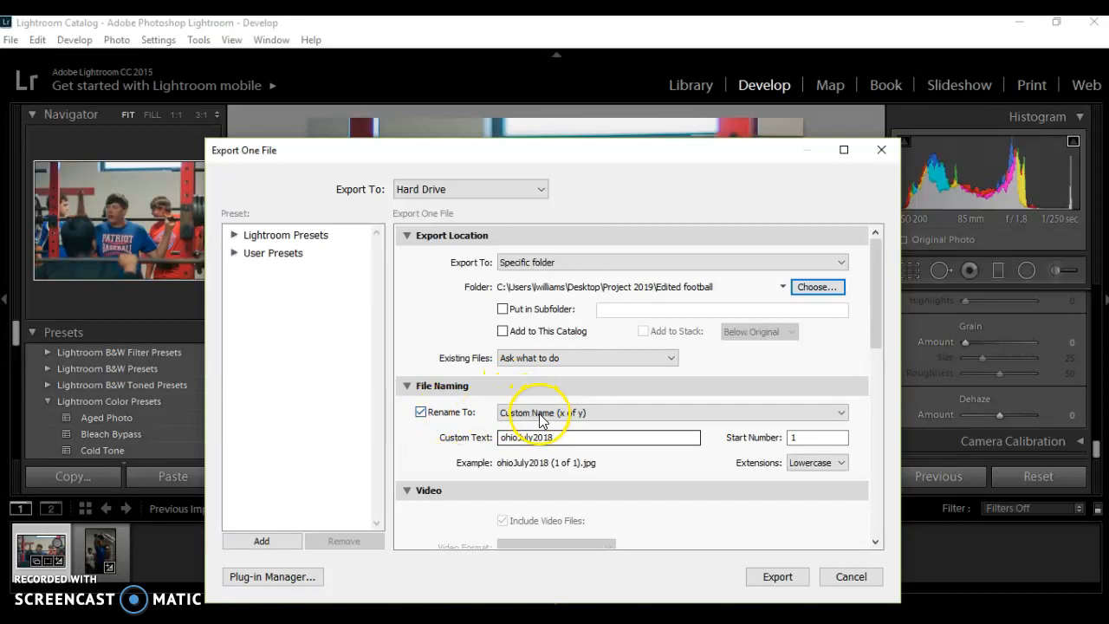
Replace the custom file name text with 7.24, the photographer's initial and surname, and "footballpractice", without spaces
{"action": "double_click", "coordinate": [558, 437]}
{"action": "key", "text": "BackSpace"}
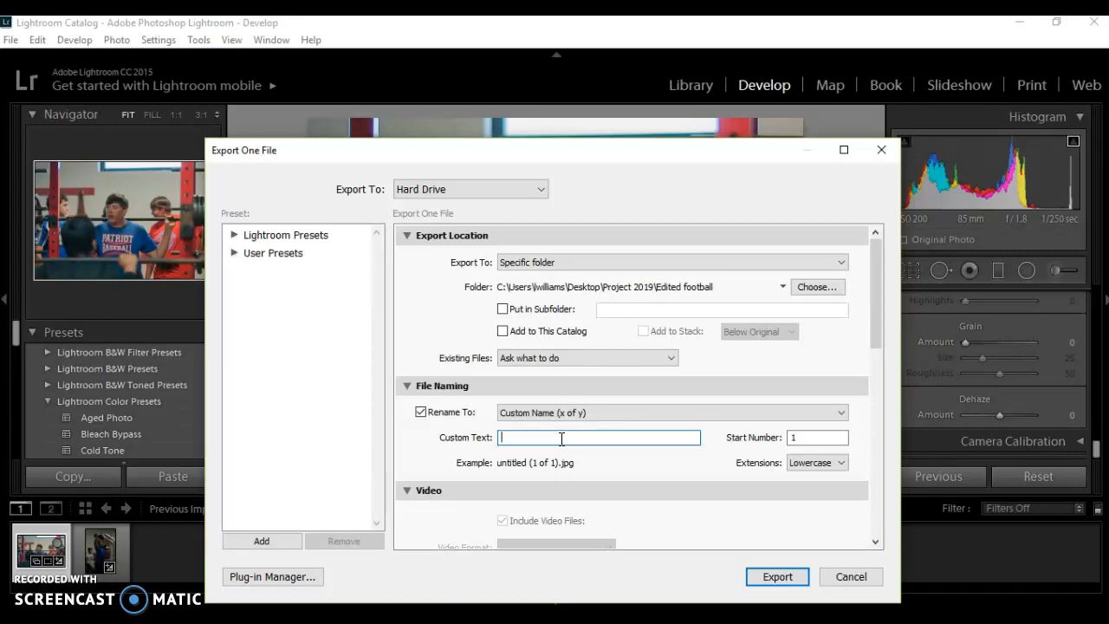
{"action": "type", "text": "7.24"}
{"action": "type", "text": "SAnderson"}
{"action": "type", "text": "football"}
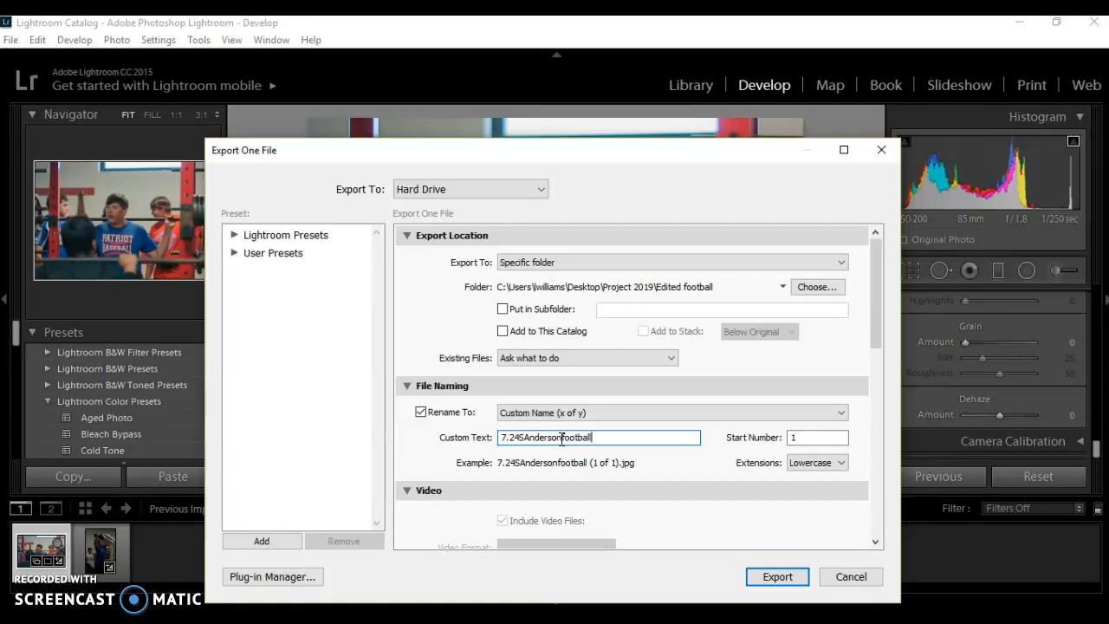
{"action": "type", "text": "practice"}
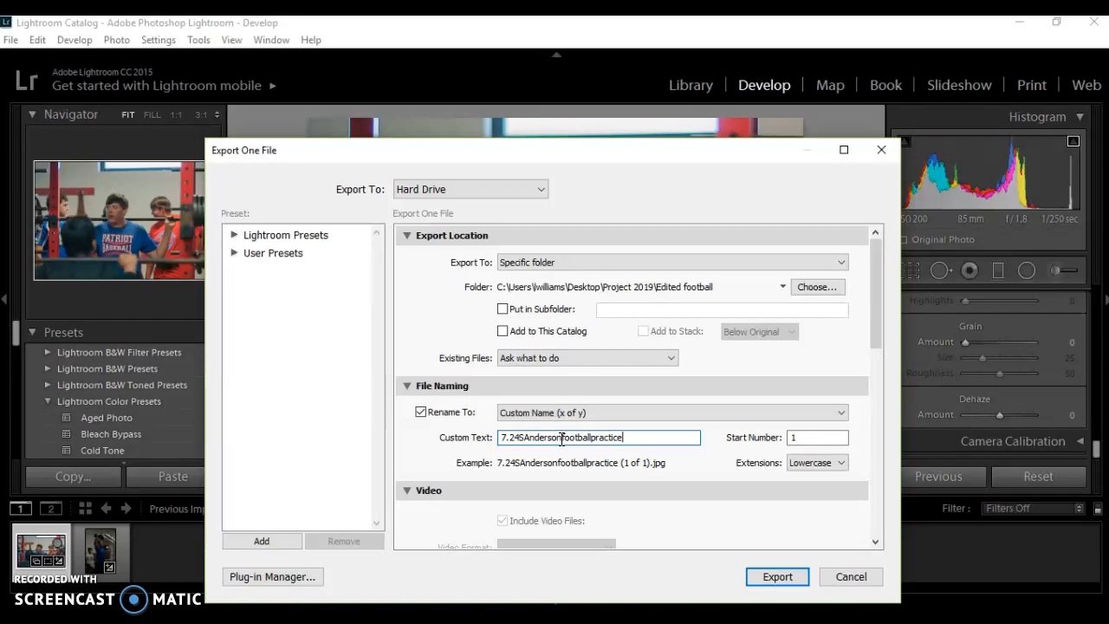
Check the start number and custom file name, and export the photo
{"action": "left_click", "coordinate": [810, 435]}
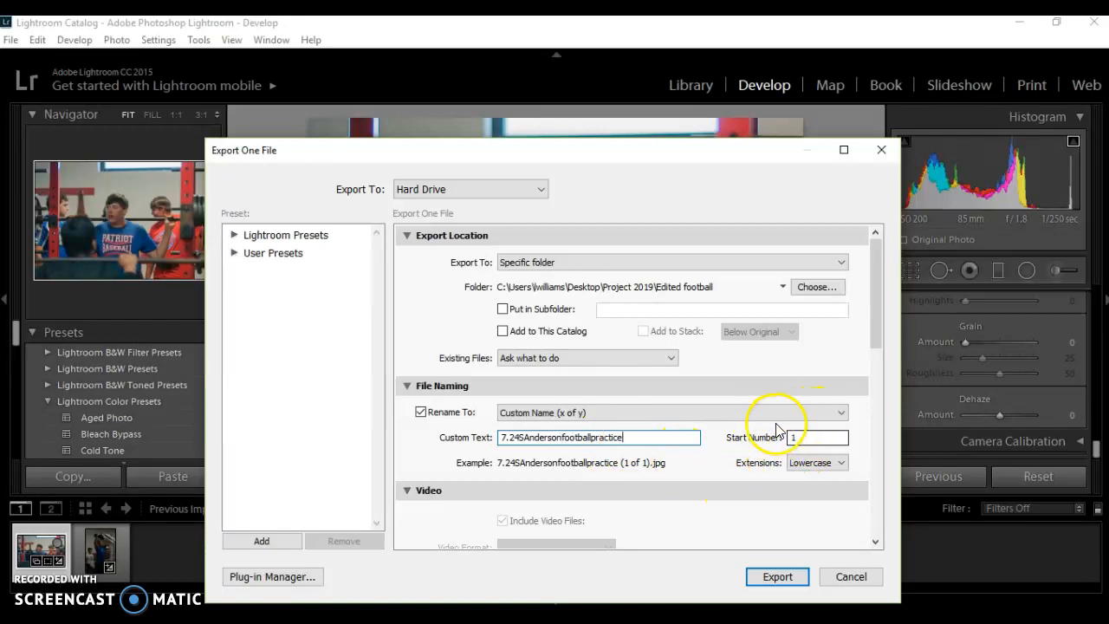
{"action": "left_click", "coordinate": [616, 439]}
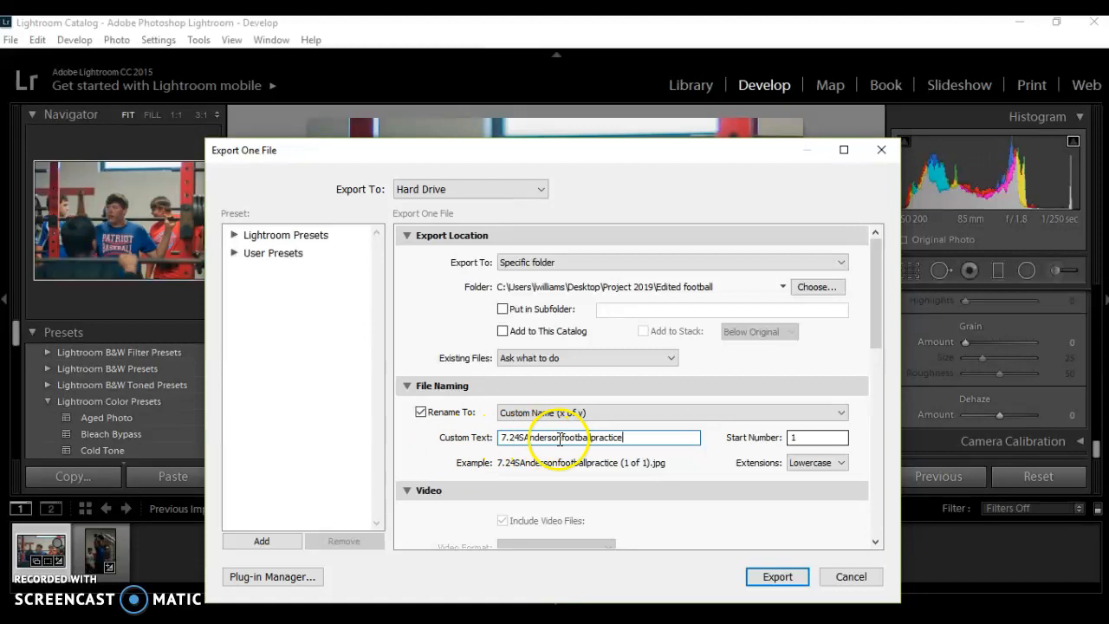
{"action": "left_click", "coordinate": [651, 439]}
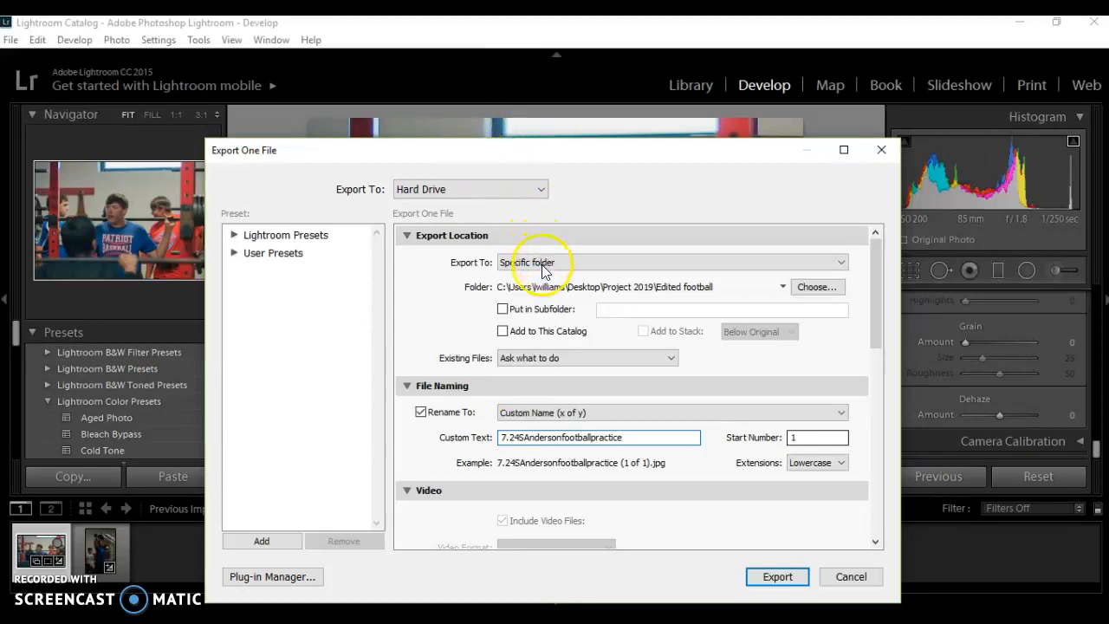
{"action": "left_click", "coordinate": [777, 576]}
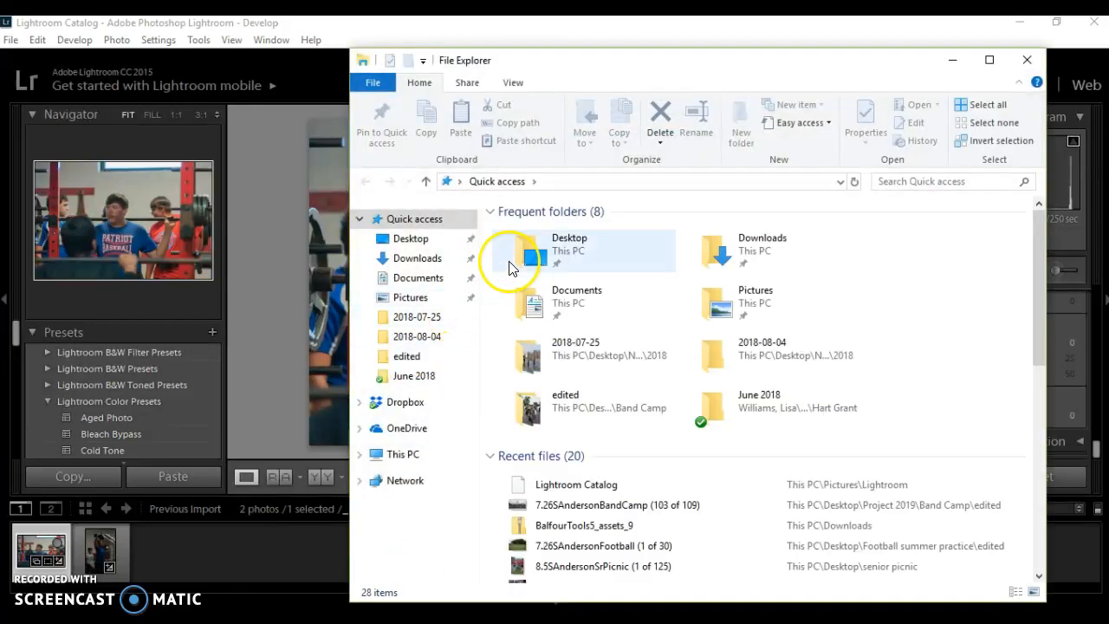
In File Explorer, look on the Desktop for the exported photo, checking the Project2019 folder and returning to the Desktop
{"action": "double_click", "coordinate": [561, 256]}
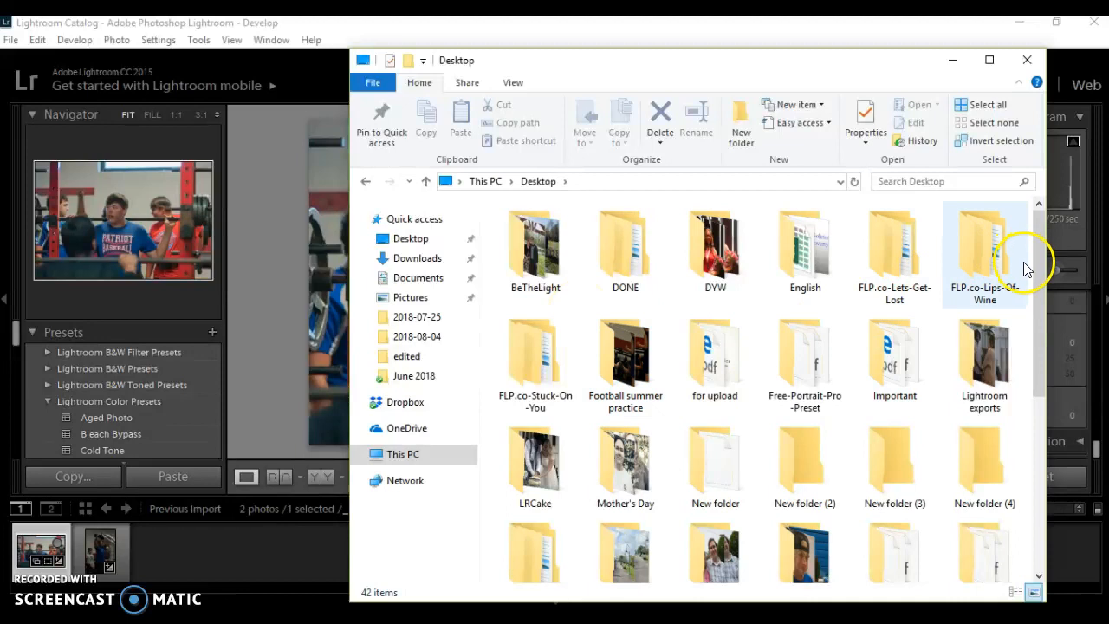
{"action": "left_click_drag", "start_coordinate": [1045, 270], "coordinate": [1055, 385]}
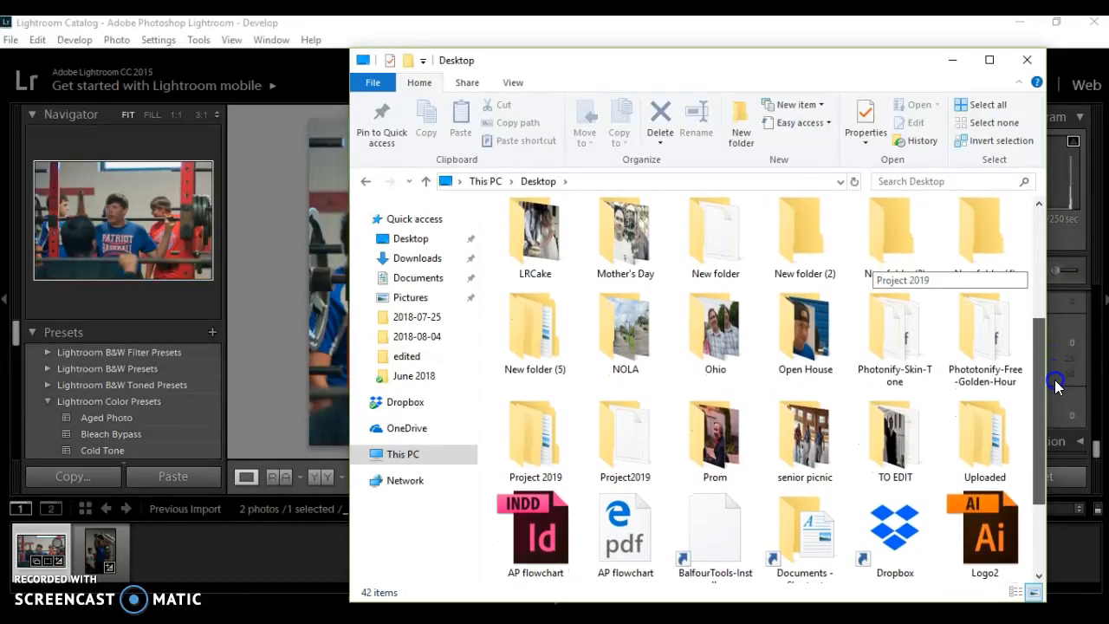
{"action": "double_click", "coordinate": [626, 444]}
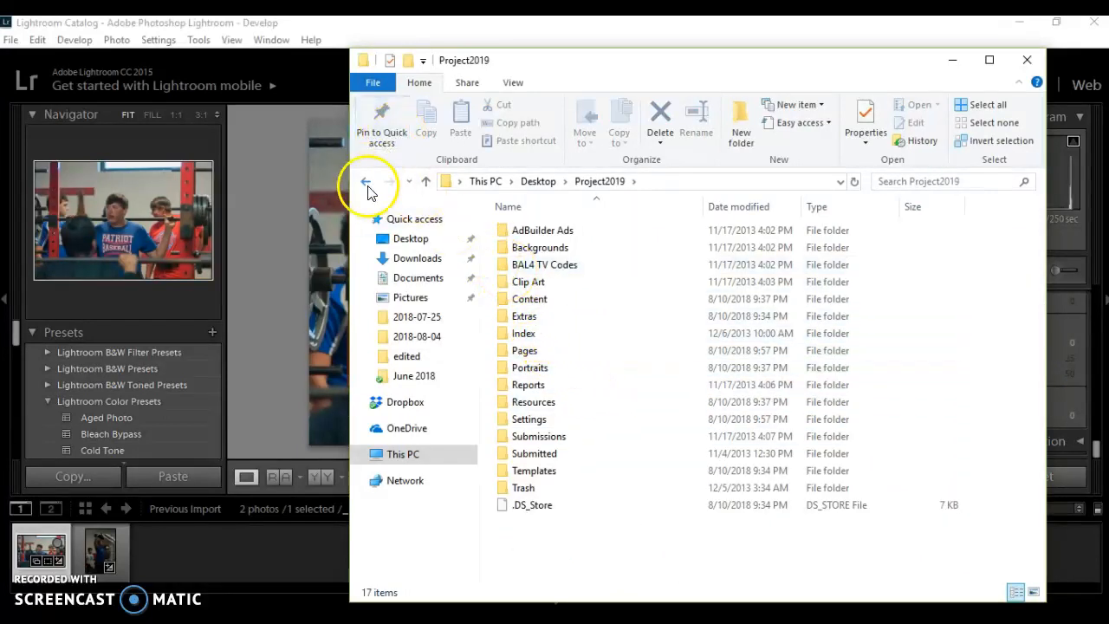
{"action": "left_click", "coordinate": [366, 186]}
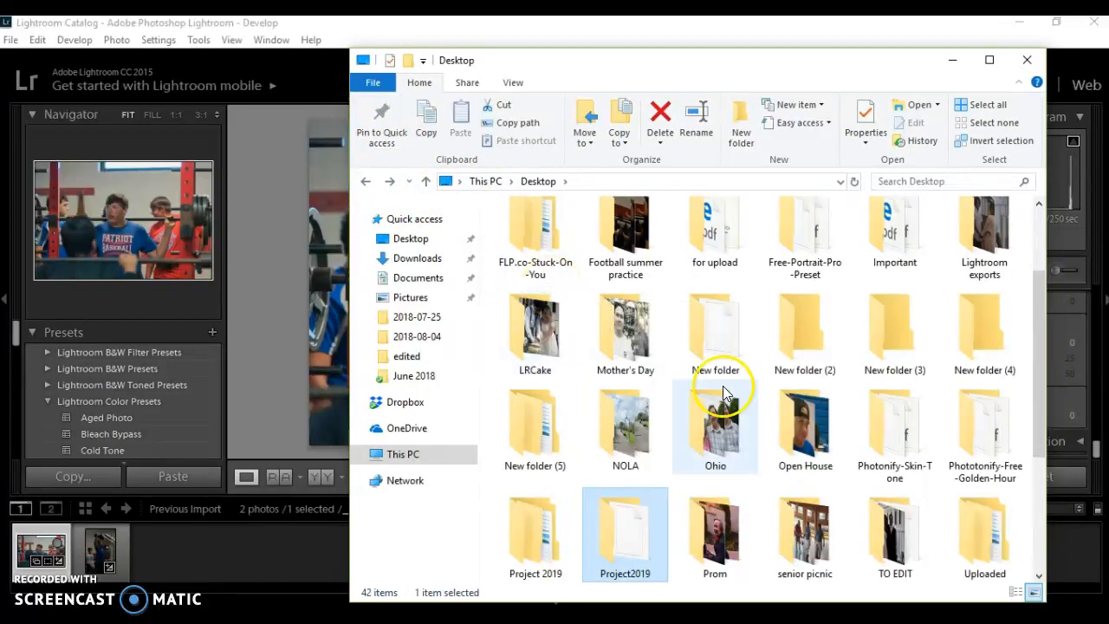
Search the Desktop for the exported photo by the start of its file name, select it, and close File Explorer to return to Lightroom
{"action": "left_click", "coordinate": [925, 181]}
{"action": "type", "text": "7.24"}
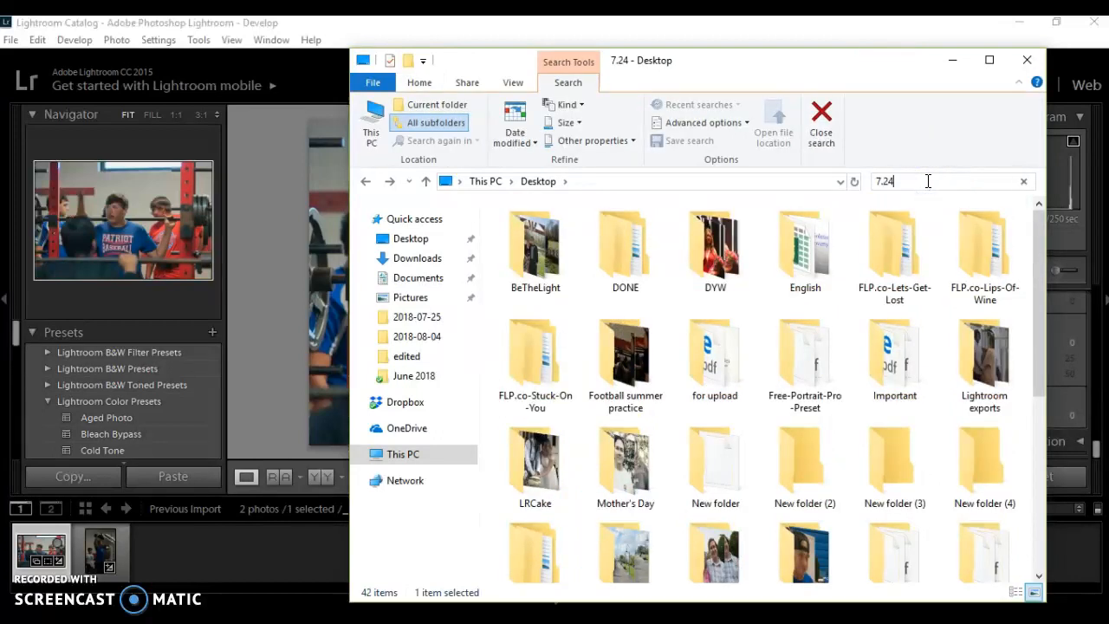
{"action": "type", "text": "SAnderso"}
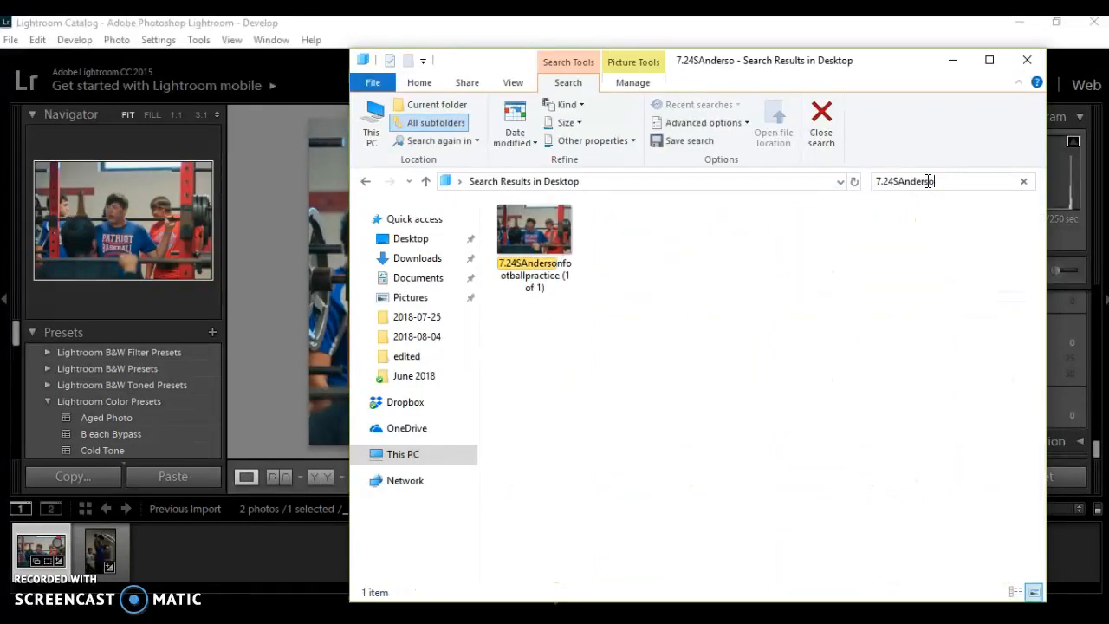
{"action": "left_click", "coordinate": [522, 236]}
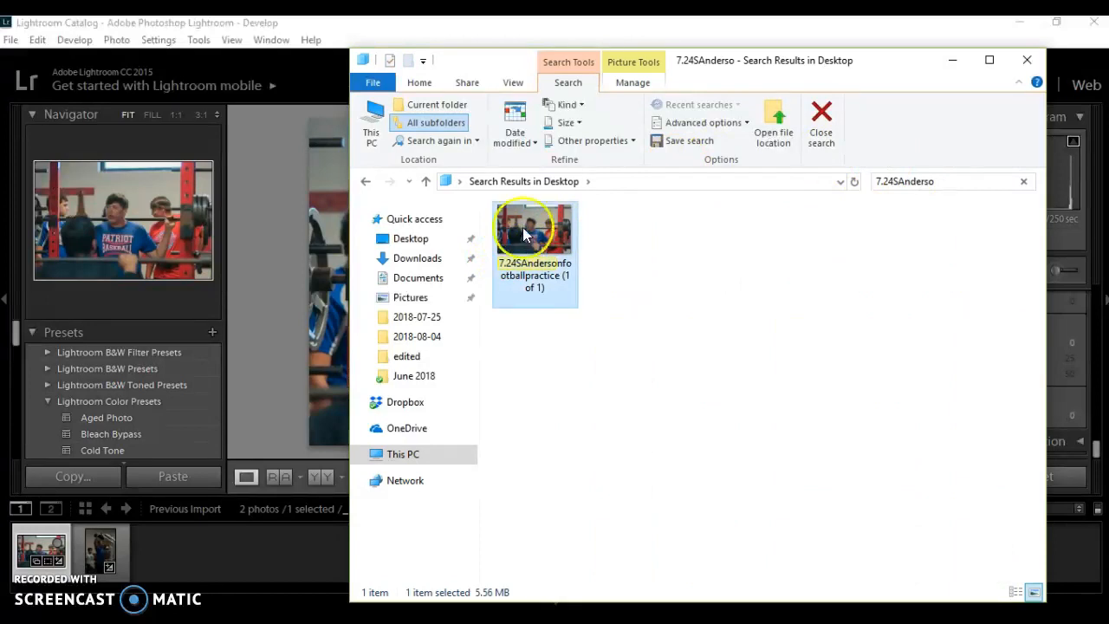
{"action": "left_click", "coordinate": [576, 238]}
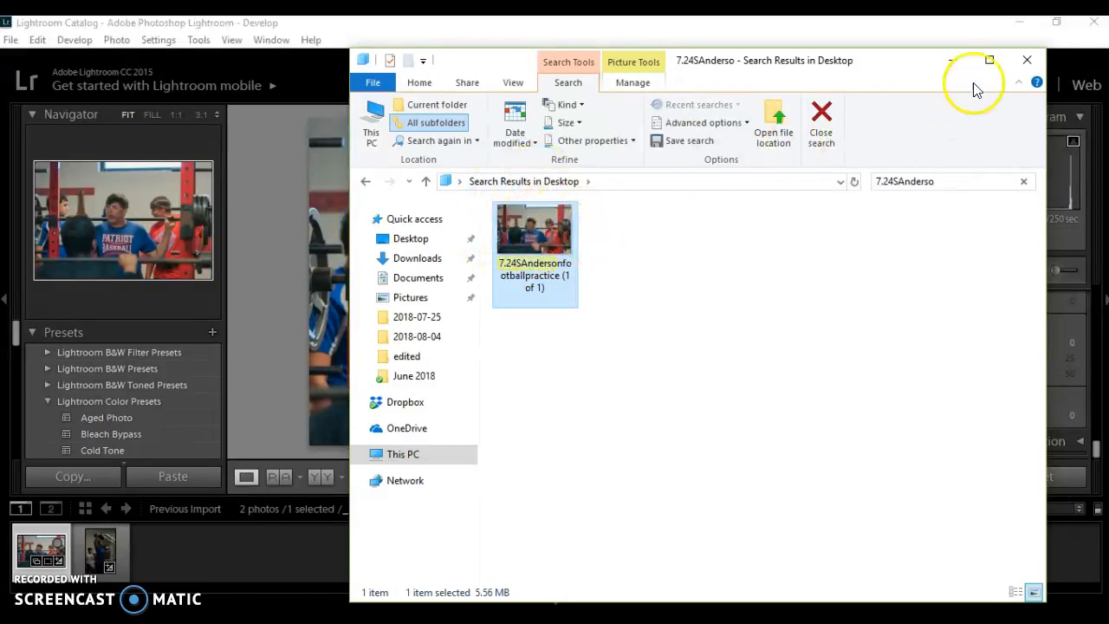
{"action": "left_click", "coordinate": [1027, 60]}
{"action": "left_click", "coordinate": [359, 355]}
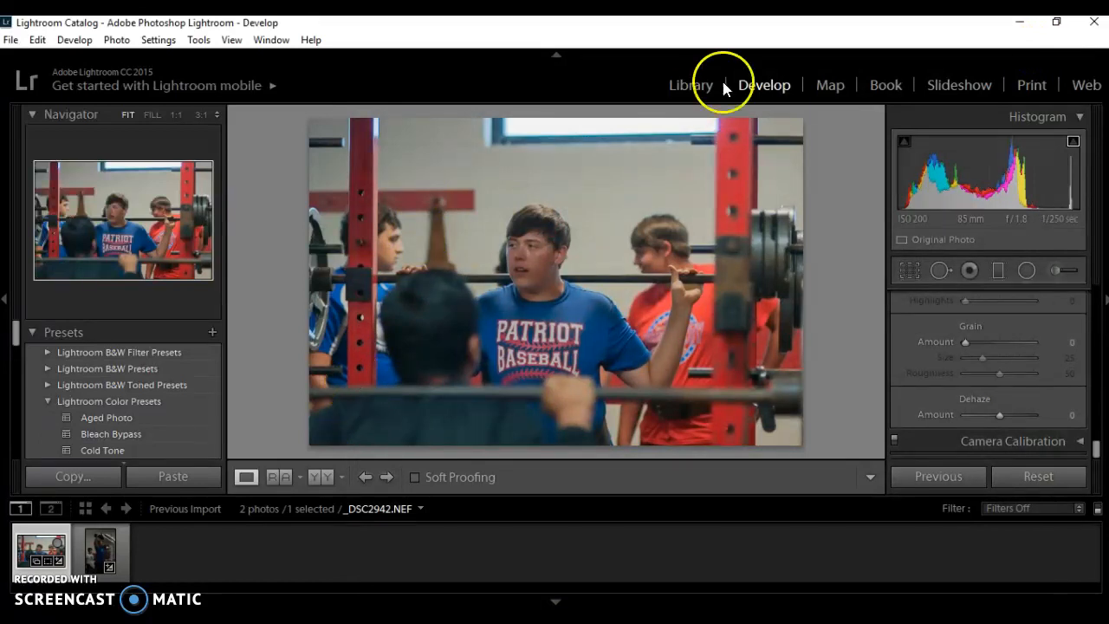
View the Map module, dismissing its introductory tip, and switch to the Library module
{"action": "left_click", "coordinate": [828, 89]}
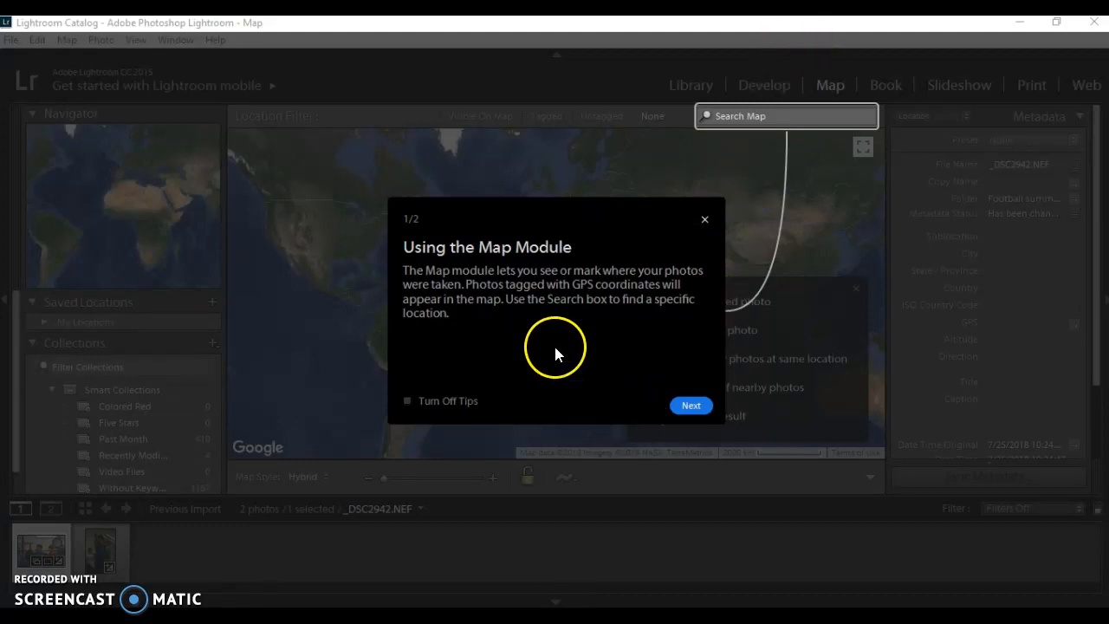
{"action": "left_click", "coordinate": [704, 220]}
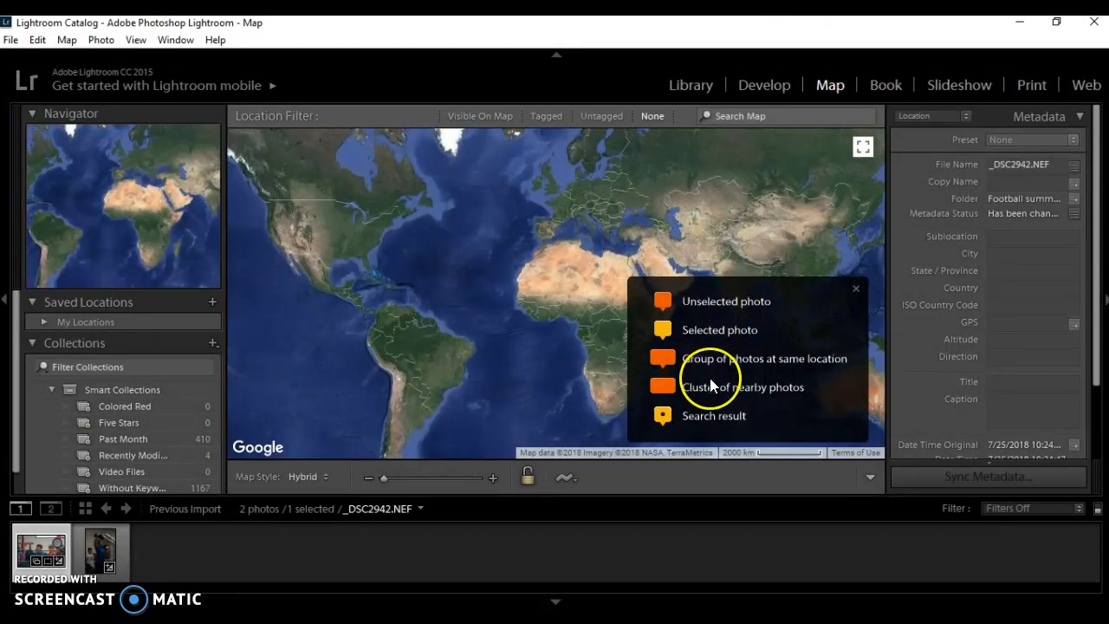
{"action": "left_click", "coordinate": [724, 301]}
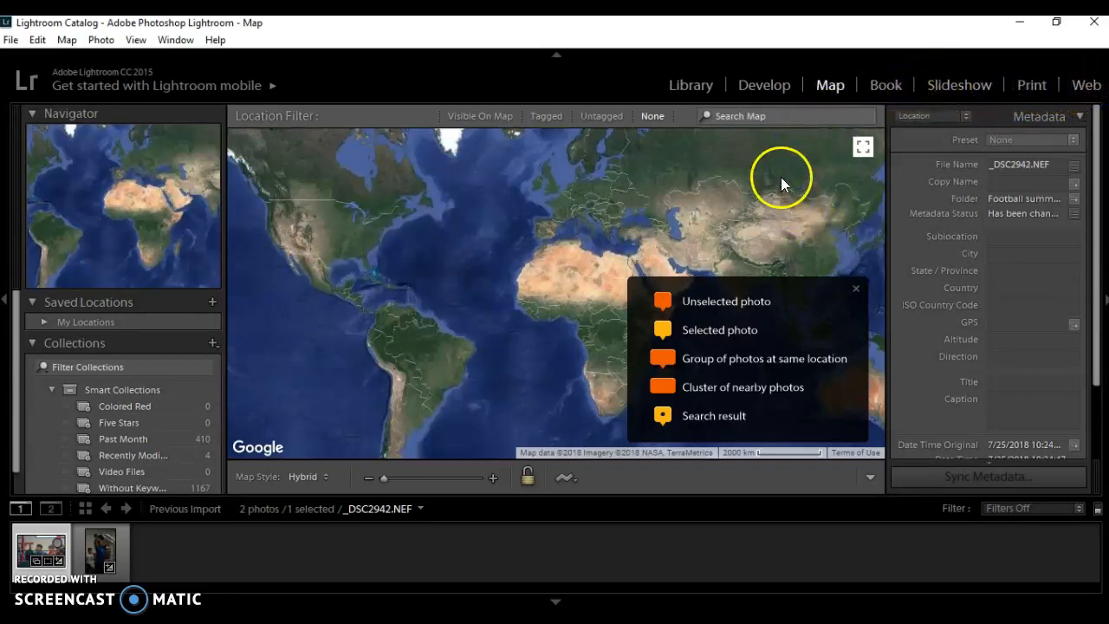
{"action": "left_click", "coordinate": [691, 89]}
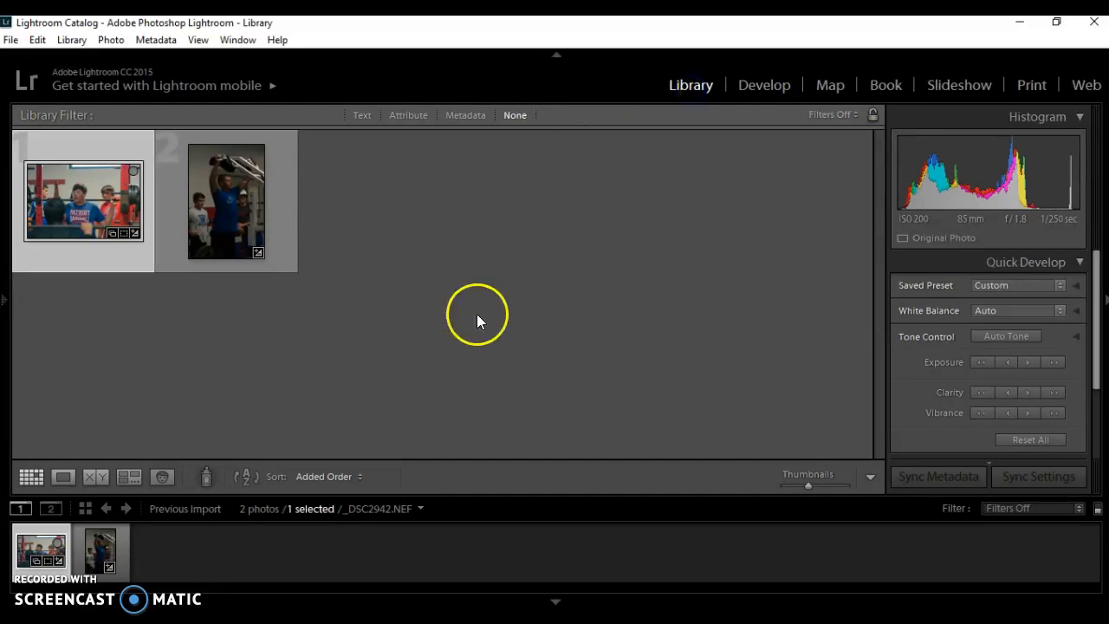